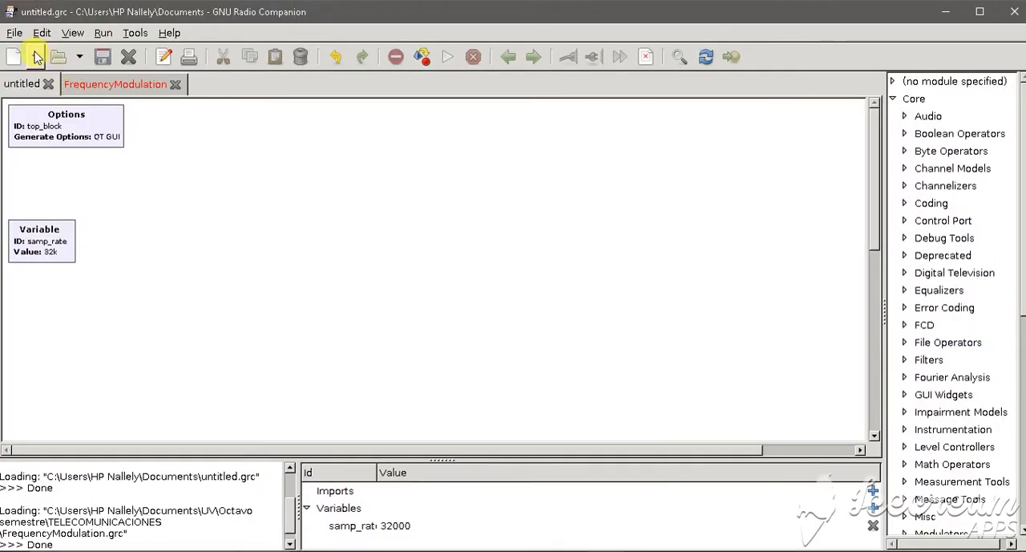
Create a new flowgraph of the WX GUI type
left_click(14, 33)
mouse_move(36, 52)
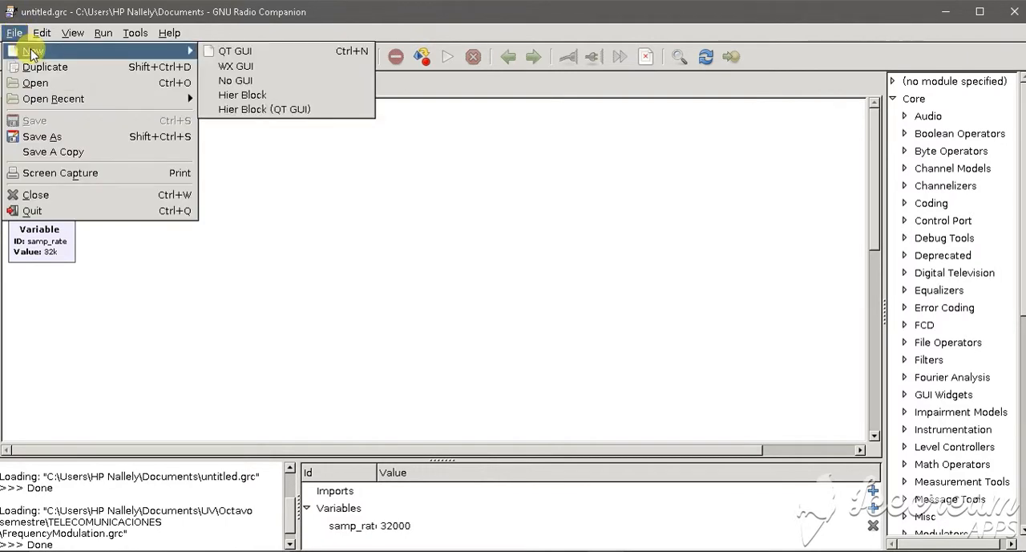
left_click(251, 66)
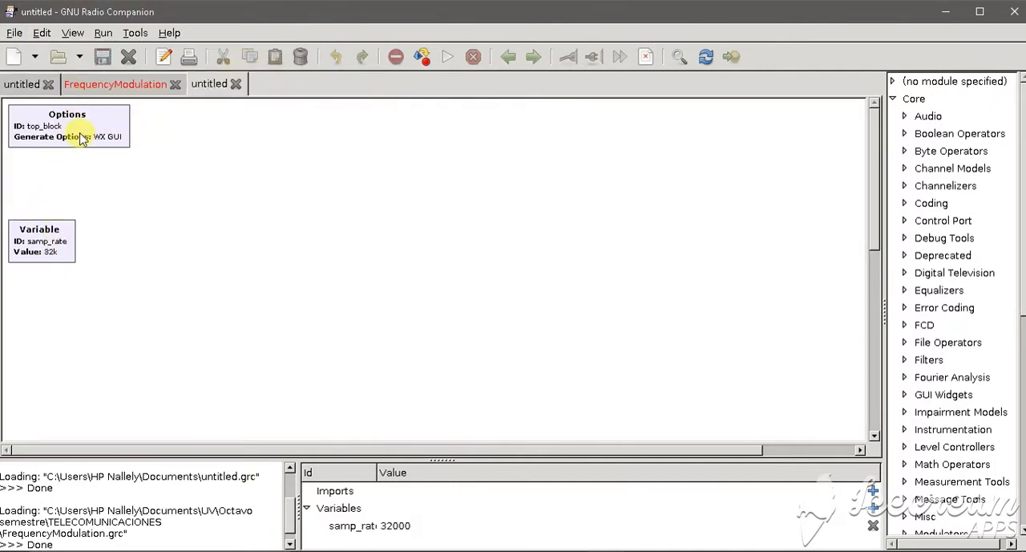
Switch to the FrequencyModulation flowgraph and review the general properties of its Options block
left_click(103, 86)
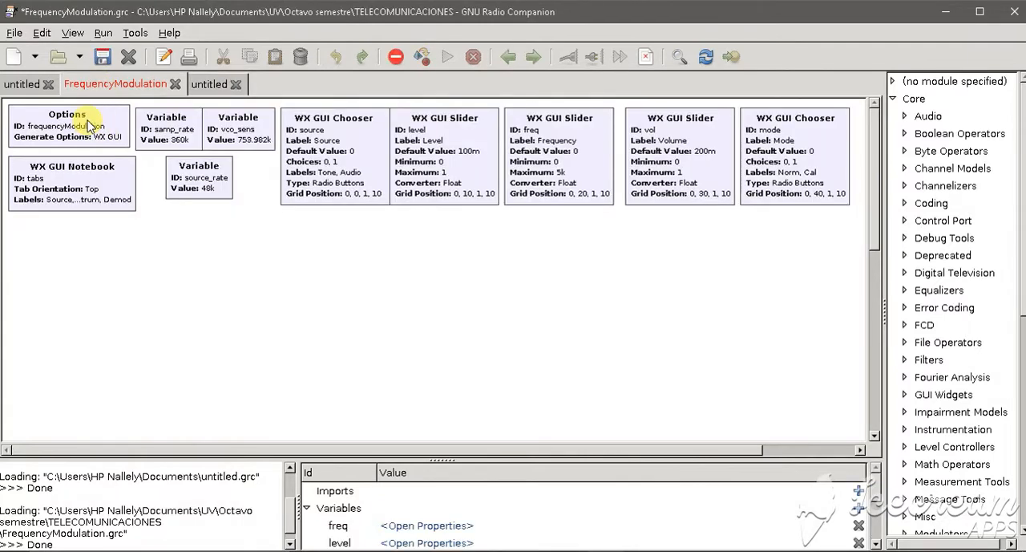
right_click(91, 127)
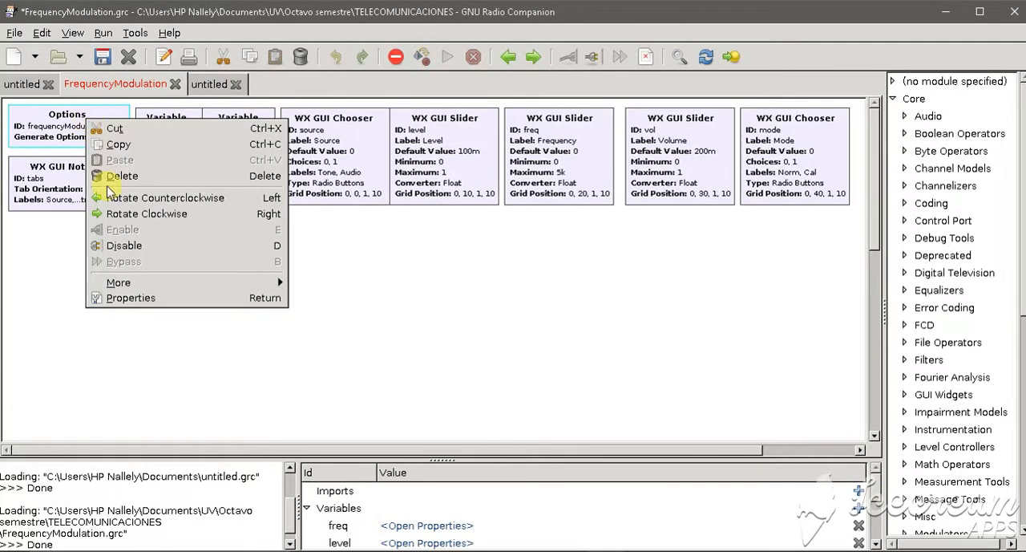
left_click(131, 299)
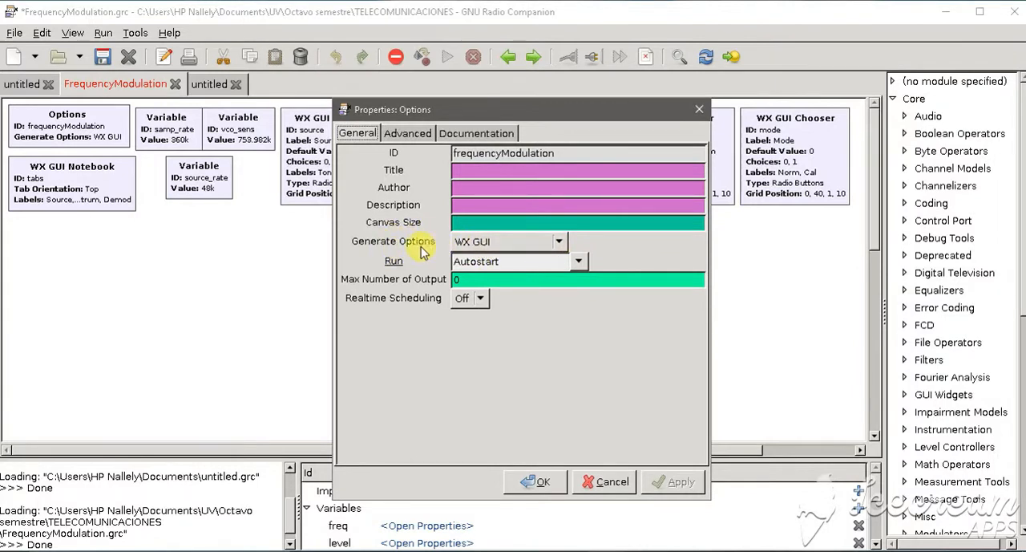
left_click(536, 482)
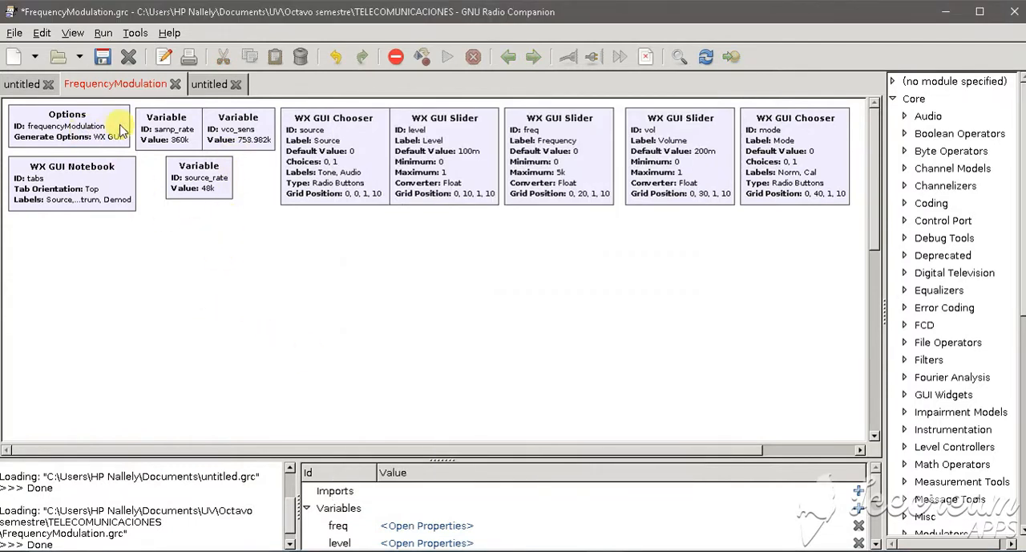
Review the ID and value properties of the samp_rate and source_rate variable blocks
right_click(166, 120)
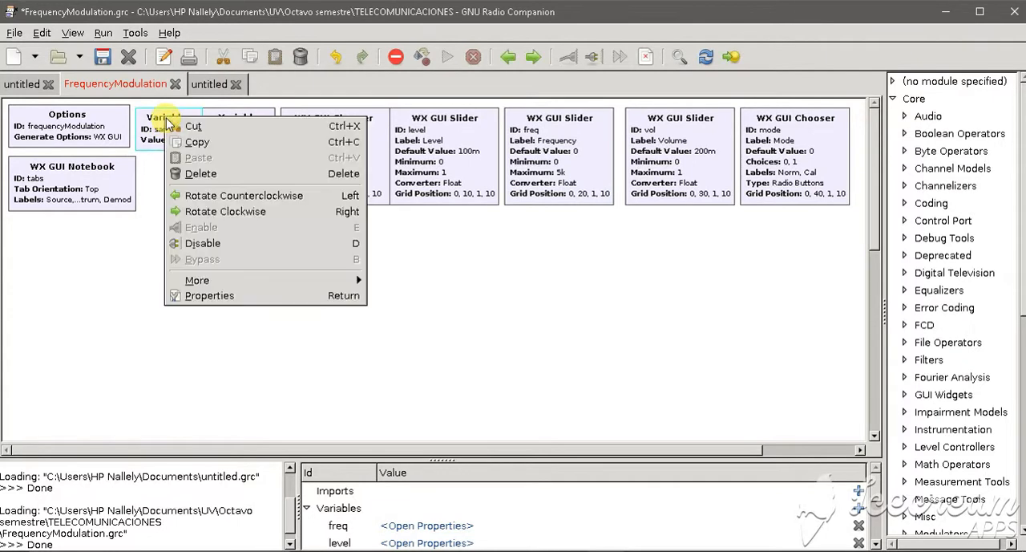
left_click(210, 296)
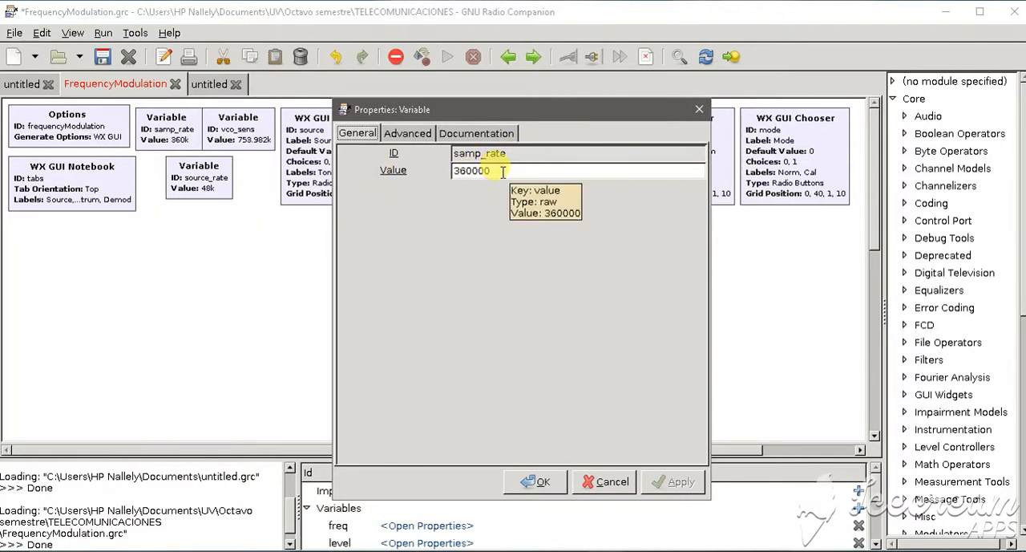
left_click(535, 481)
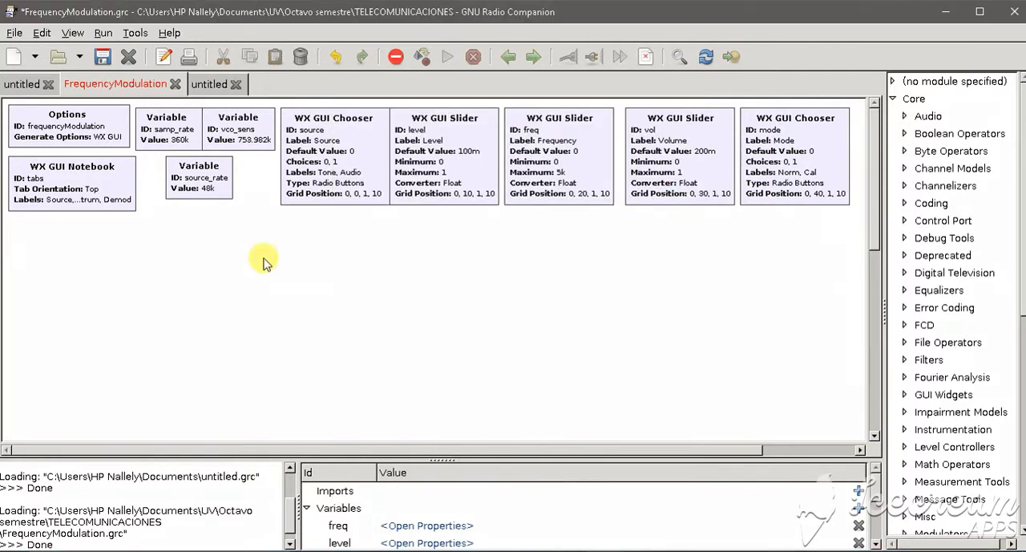
key("ctrl+f")
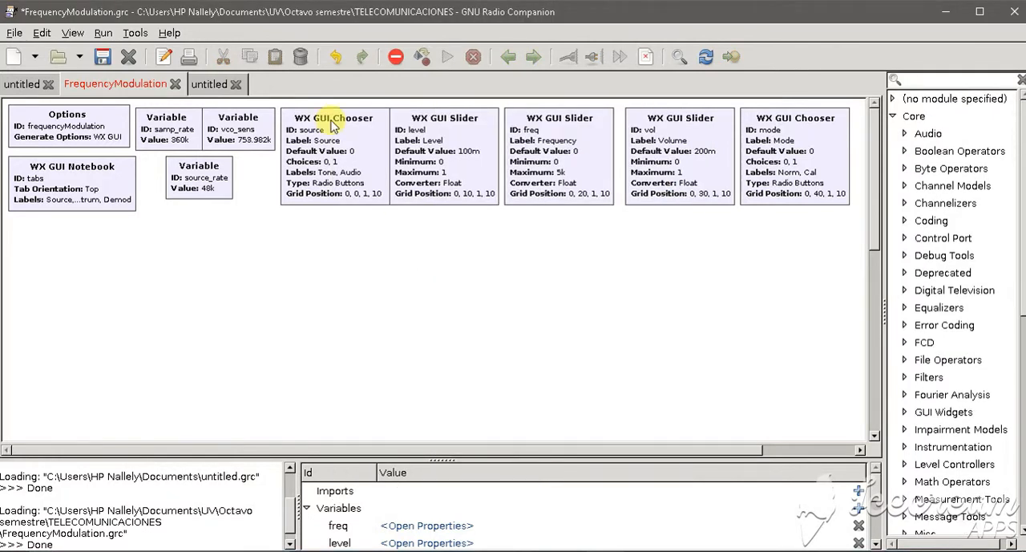
right_click(199, 177)
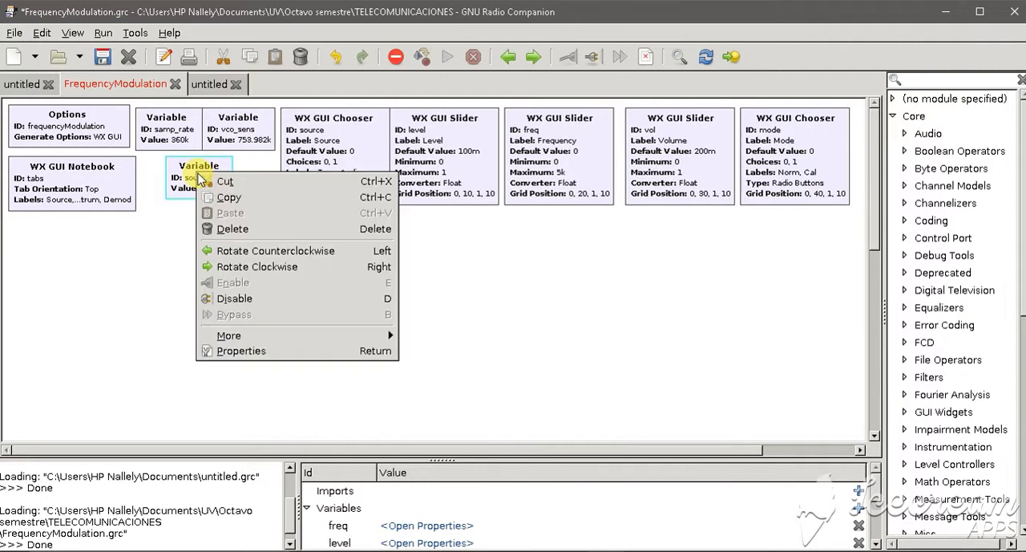
left_click(251, 352)
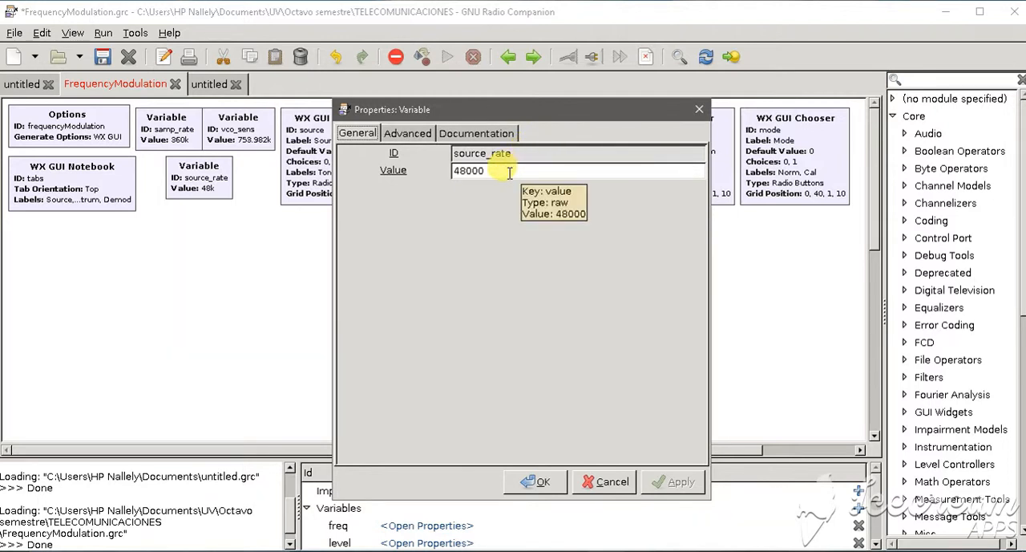
left_click(533, 481)
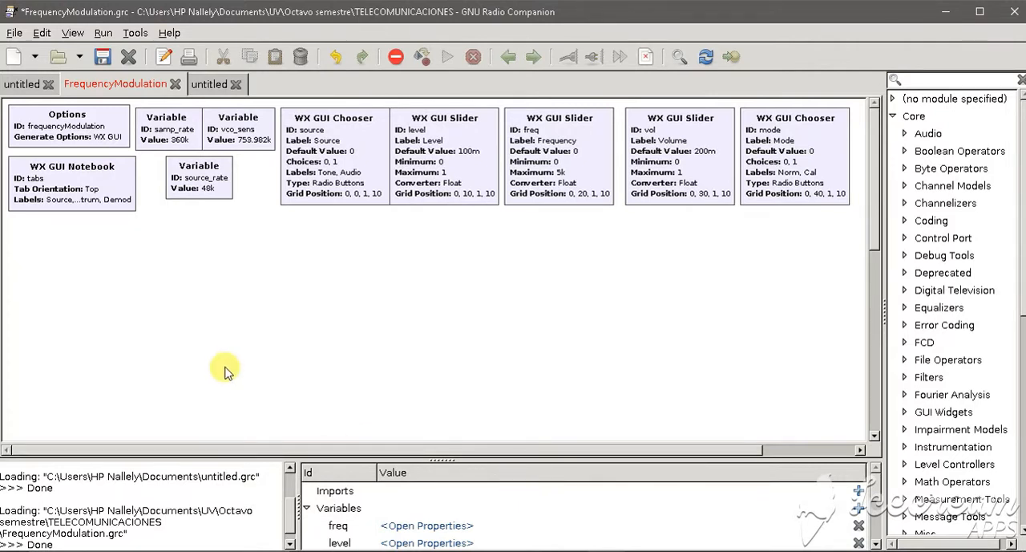
Inspect the properties of the vco_sens variable block, leaving its value as set
right_click(237, 125)
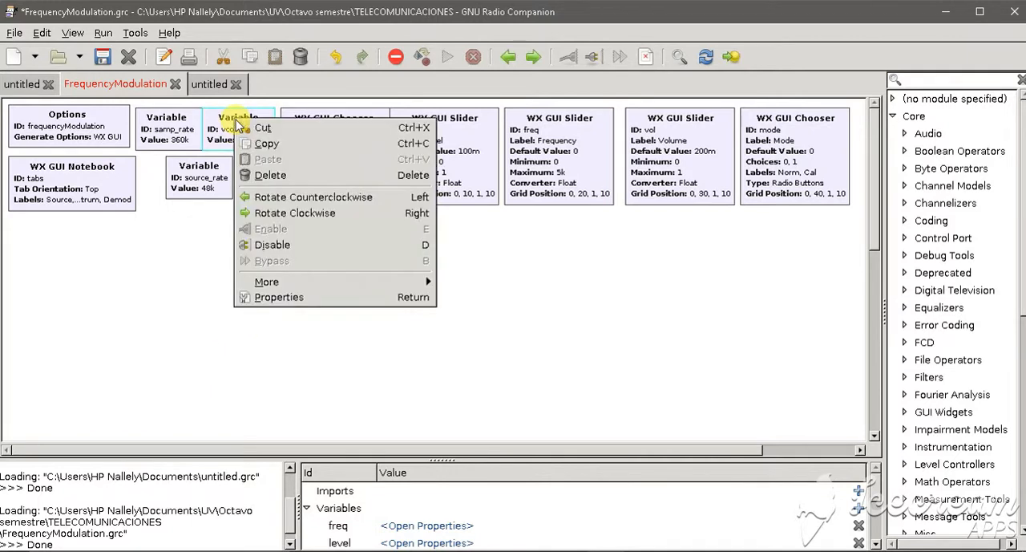
left_click(294, 297)
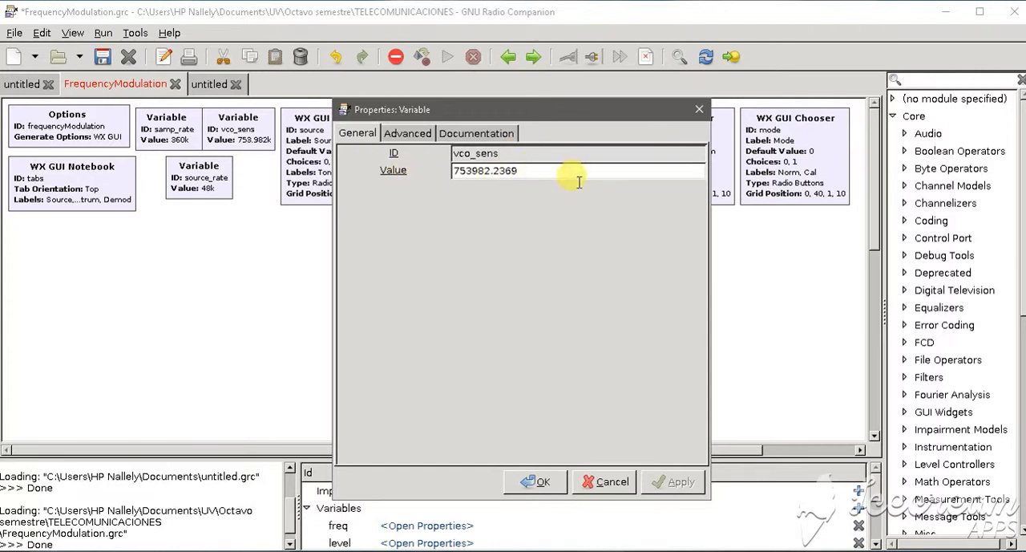
left_click(539, 479)
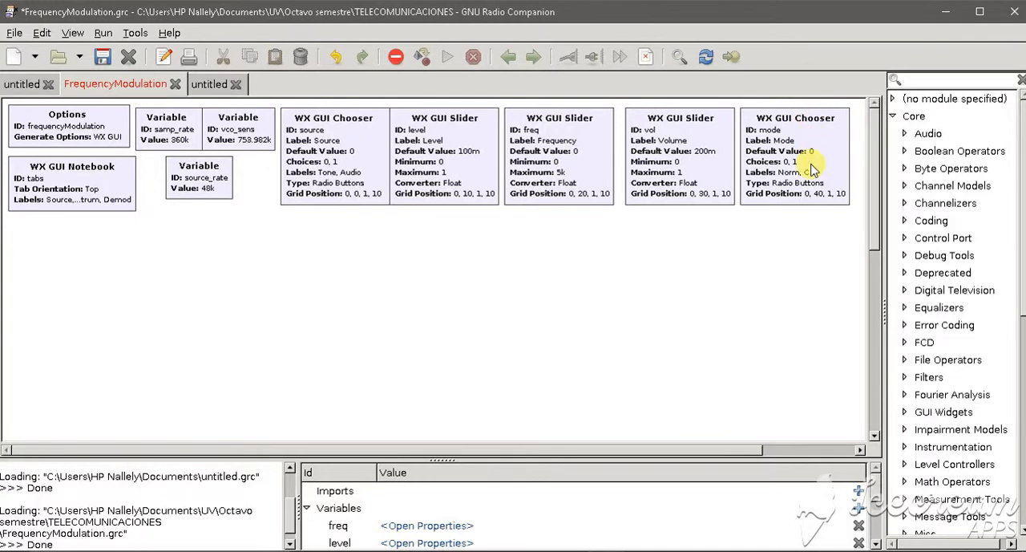
Review the properties of the source and mode WX GUI Chooser blocks, including choices, labels, type and grid position
right_click(329, 157)
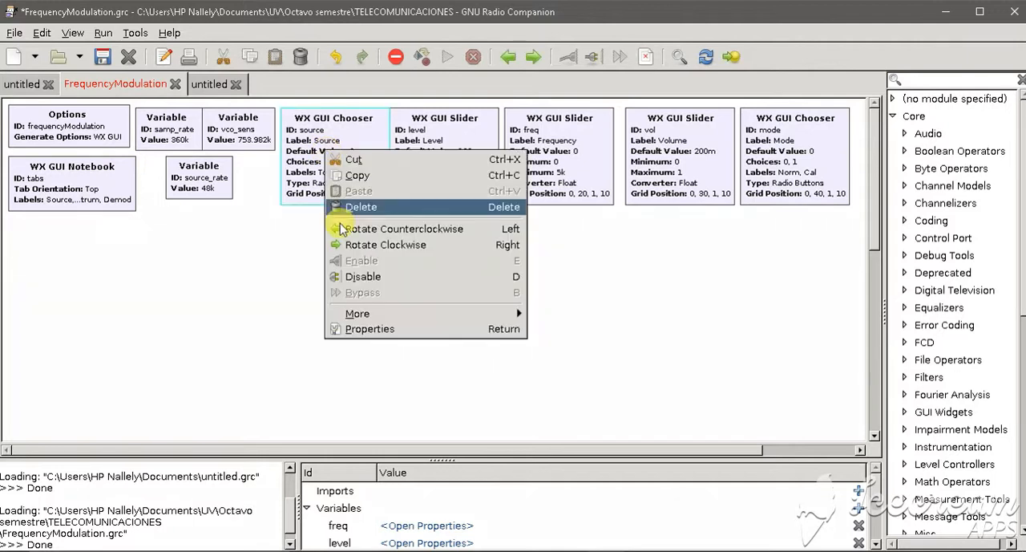
left_click(359, 331)
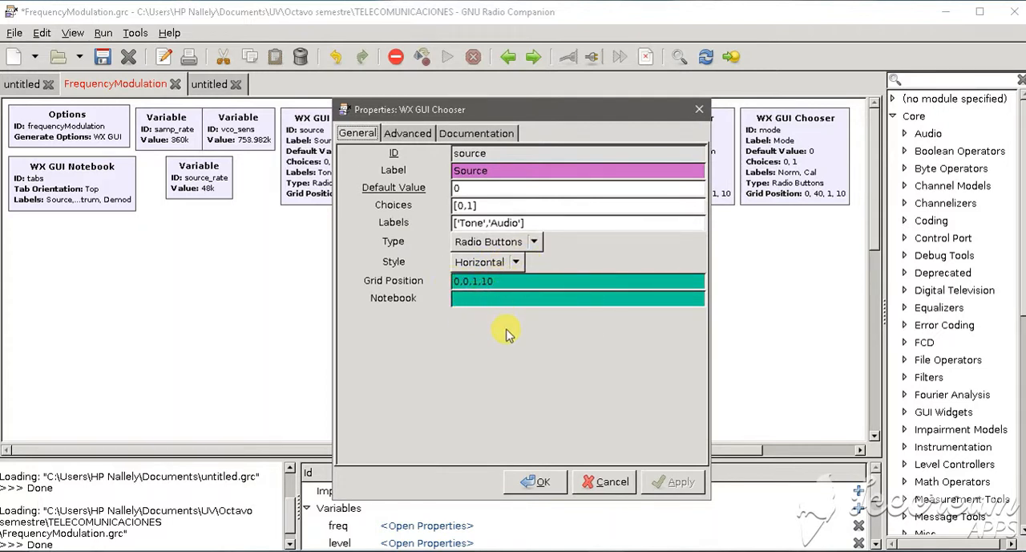
left_click(534, 482)
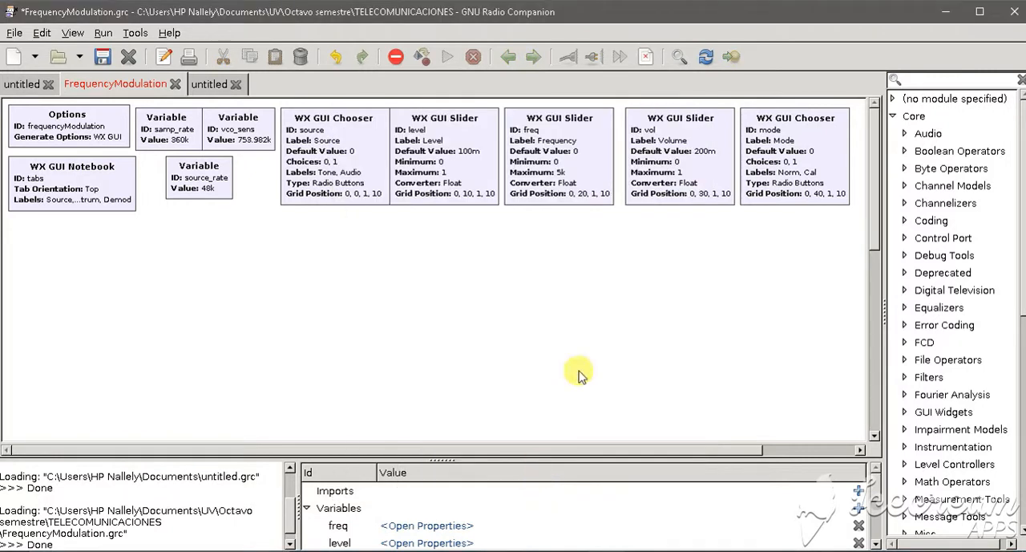
left_click(786, 168)
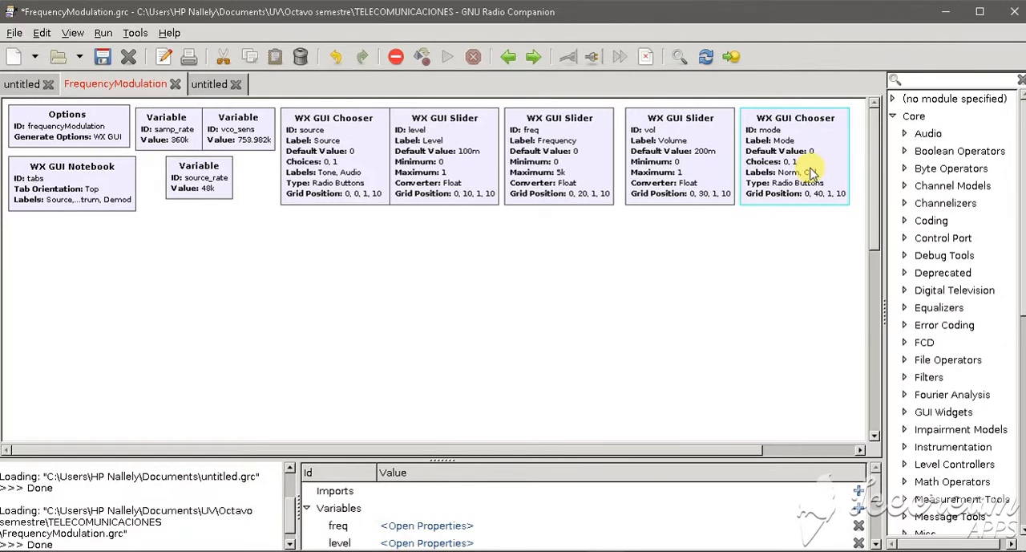
double_click(813, 173)
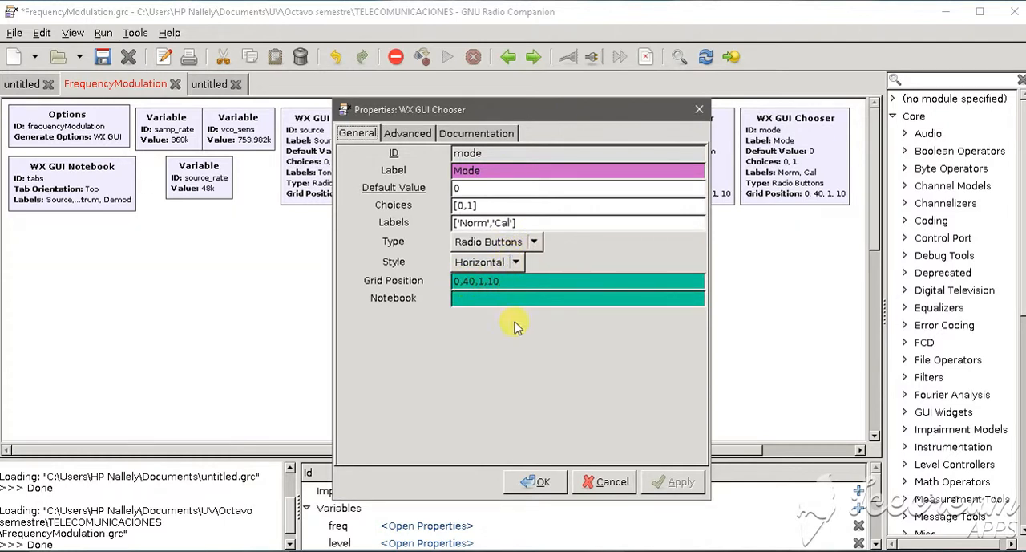
left_click(539, 482)
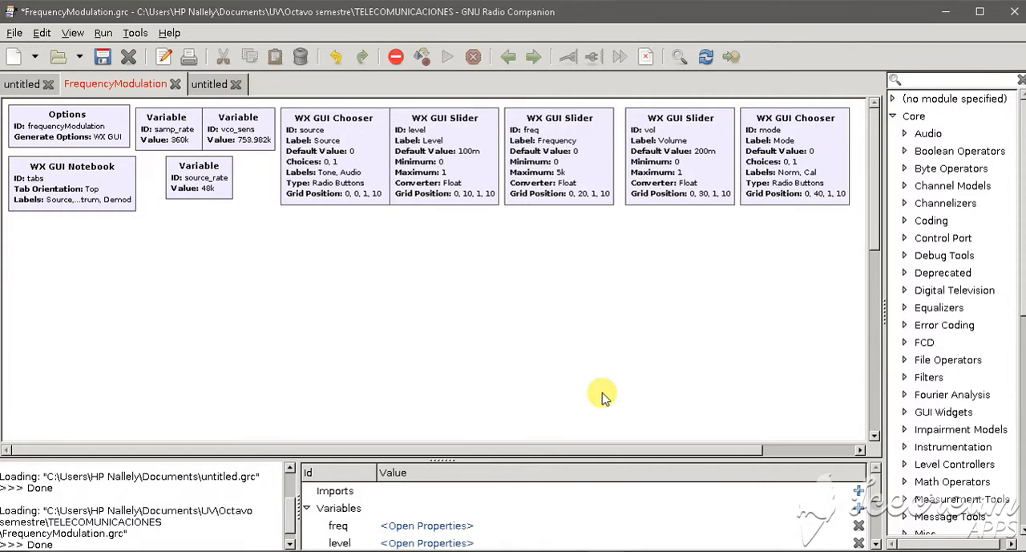
Review the properties of the level and freq WX GUI Slider blocks, including default value, range and grid position
double_click(434, 150)
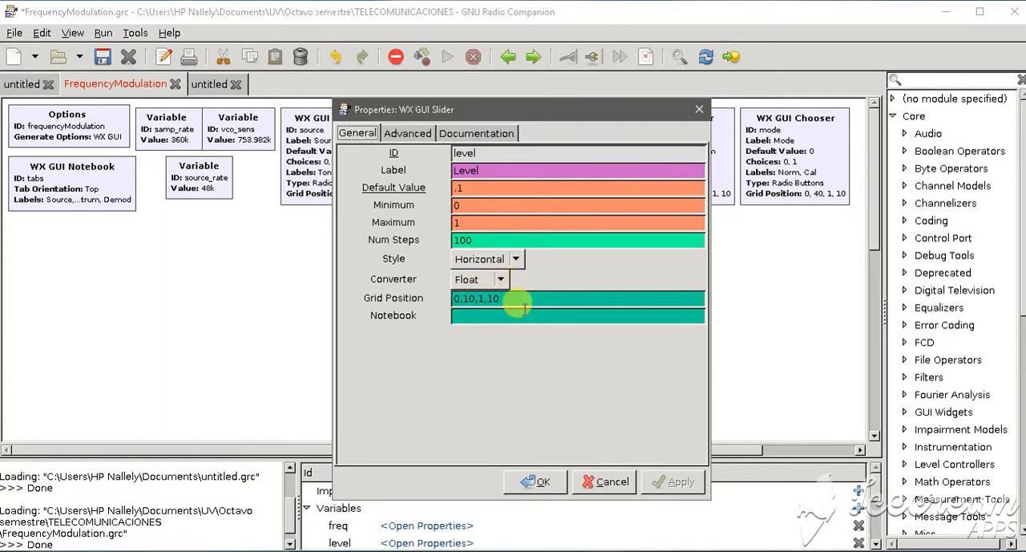
left_click(532, 484)
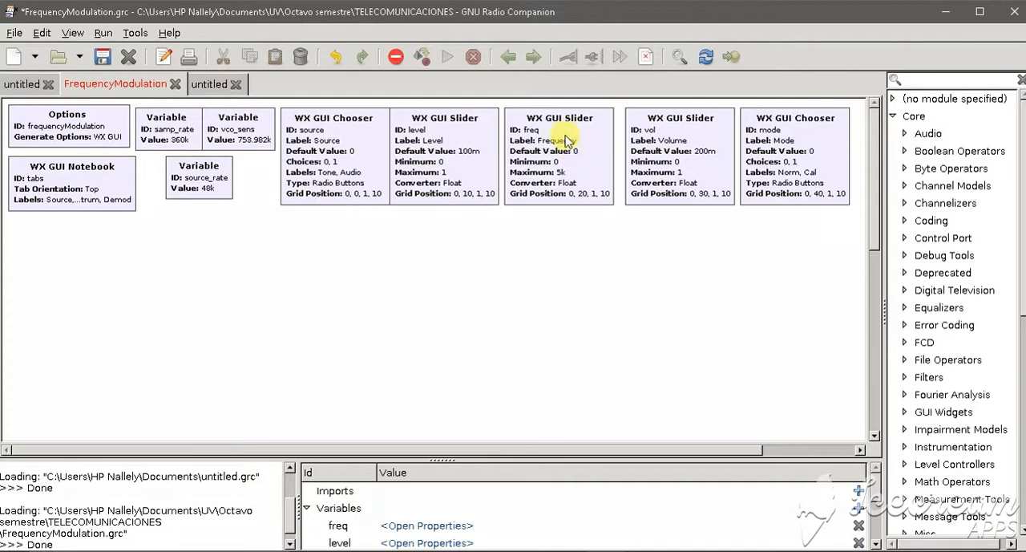
right_click(565, 136)
left_click(603, 313)
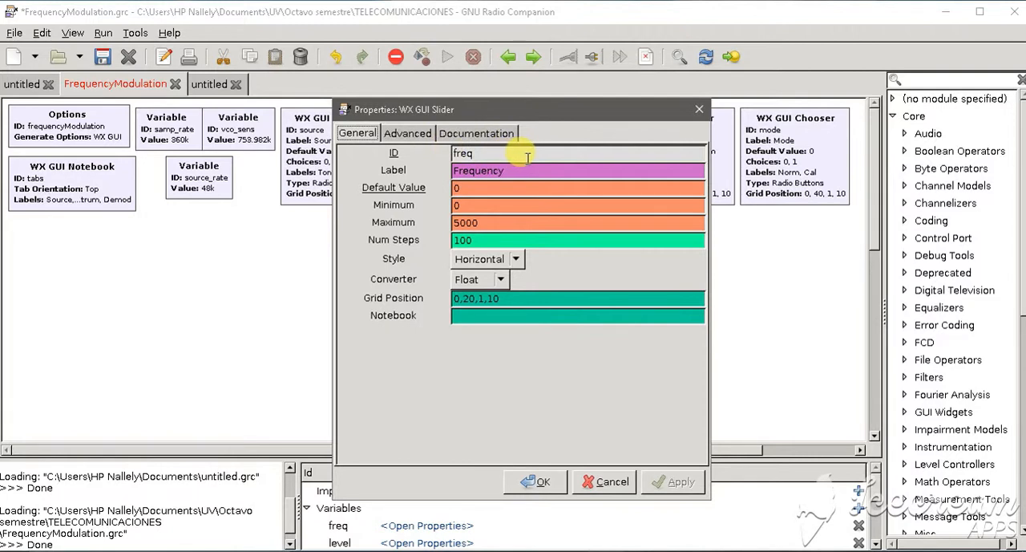
left_click(488, 188)
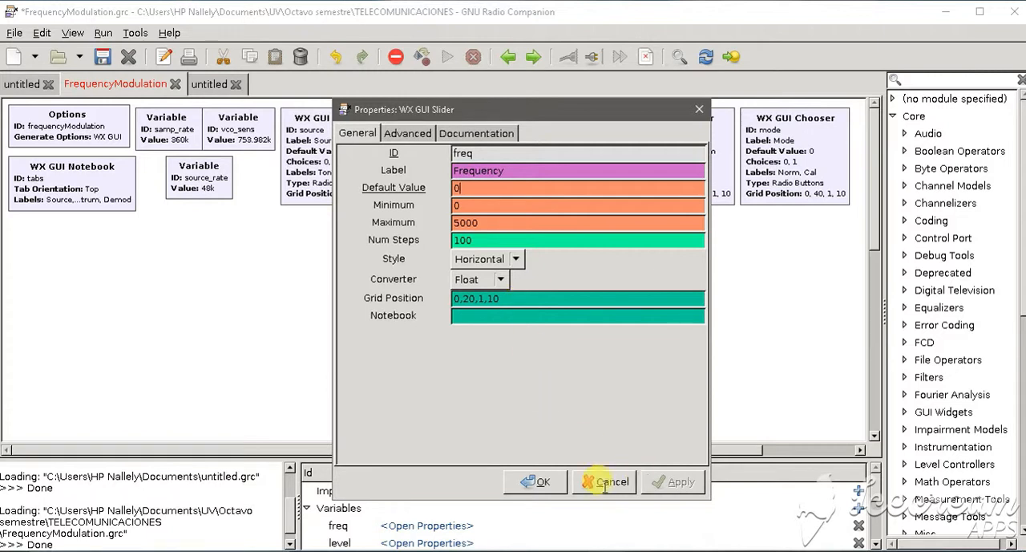
left_click(537, 482)
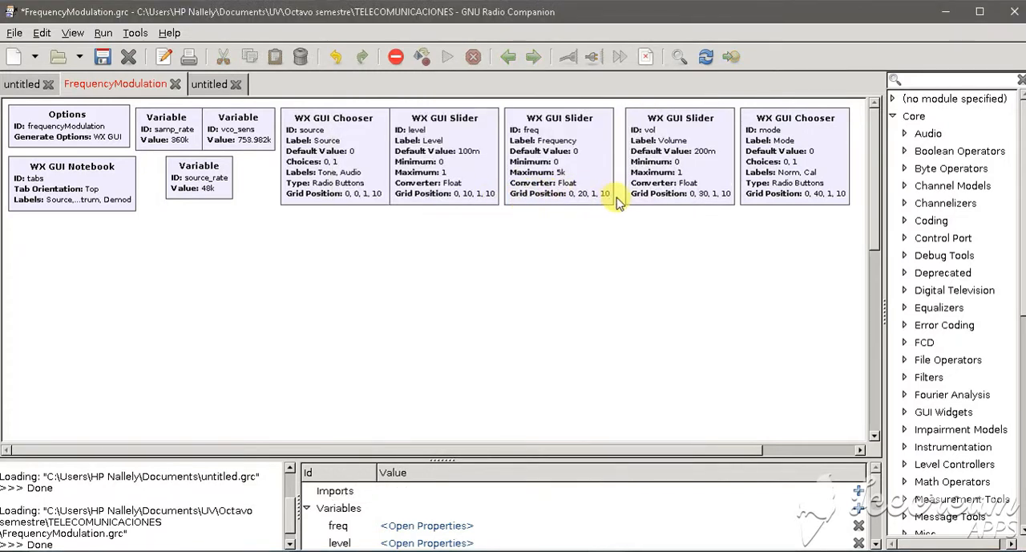
Inspect the properties of the vol WX GUI Slider block, including its default value, range and grid position
right_click(654, 189)
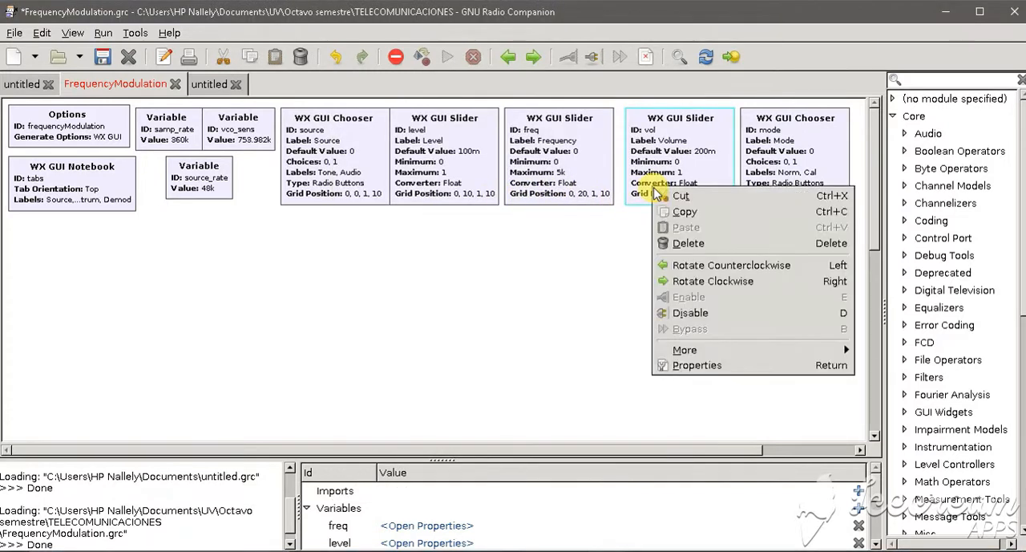
left_click(701, 364)
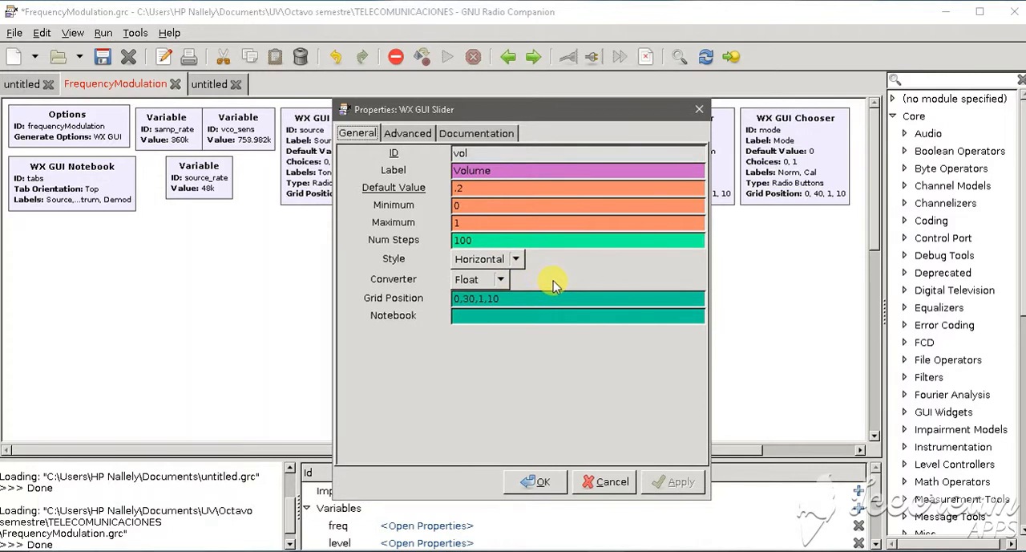
left_click(536, 481)
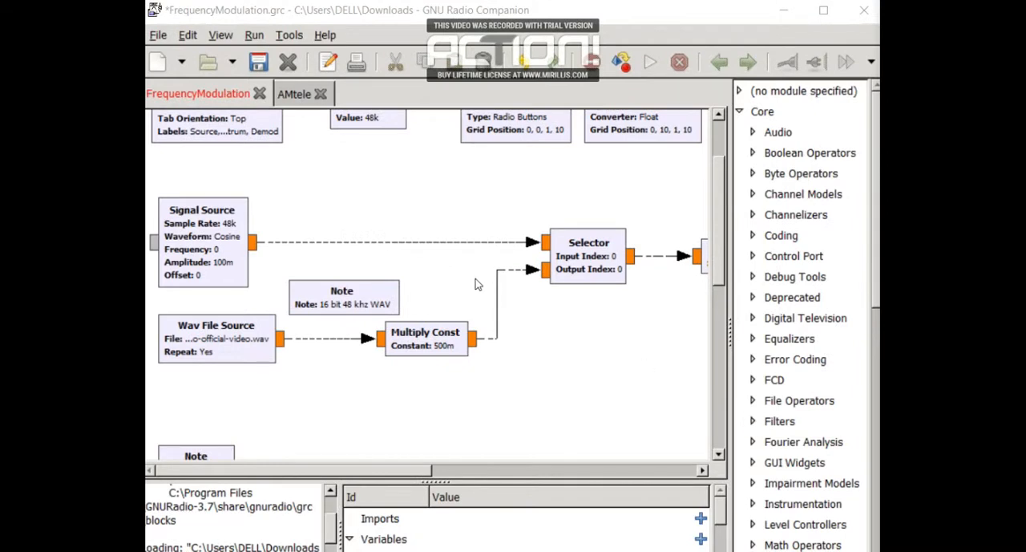
Examine the Signal Source block's properties, including the output type options, sample rate, waveform, frequency and amplitude
double_click(216, 268)
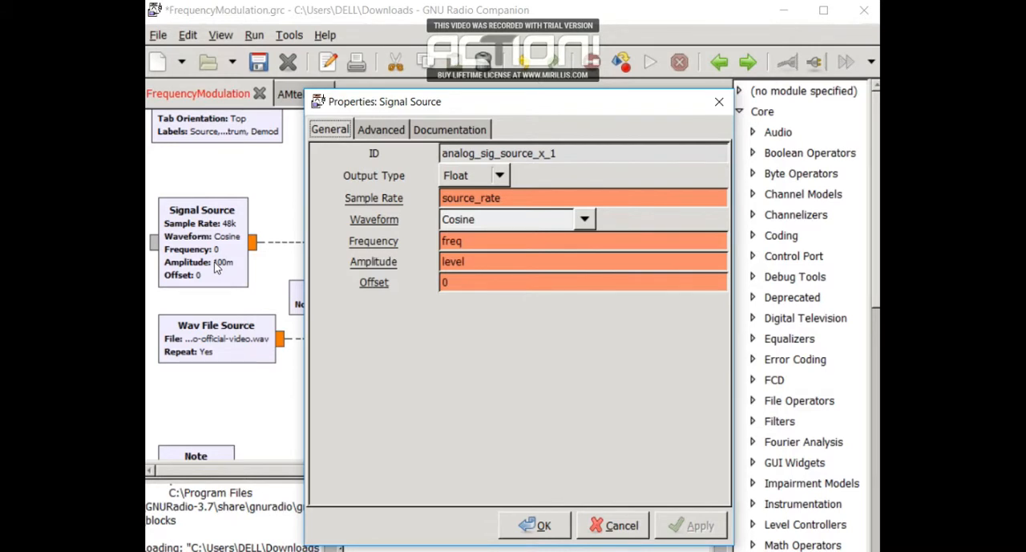
left_click(579, 152)
left_click(503, 177)
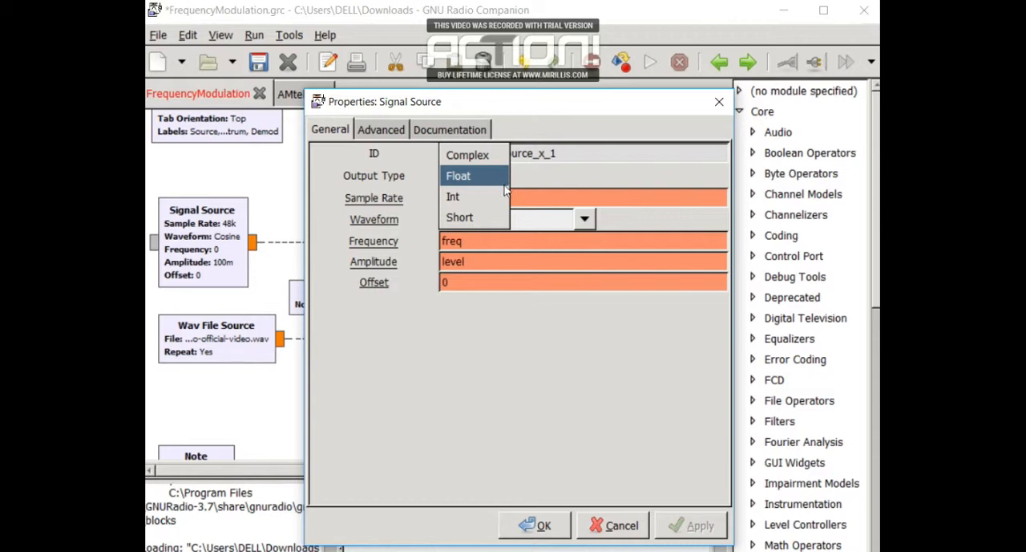
left_click(538, 198)
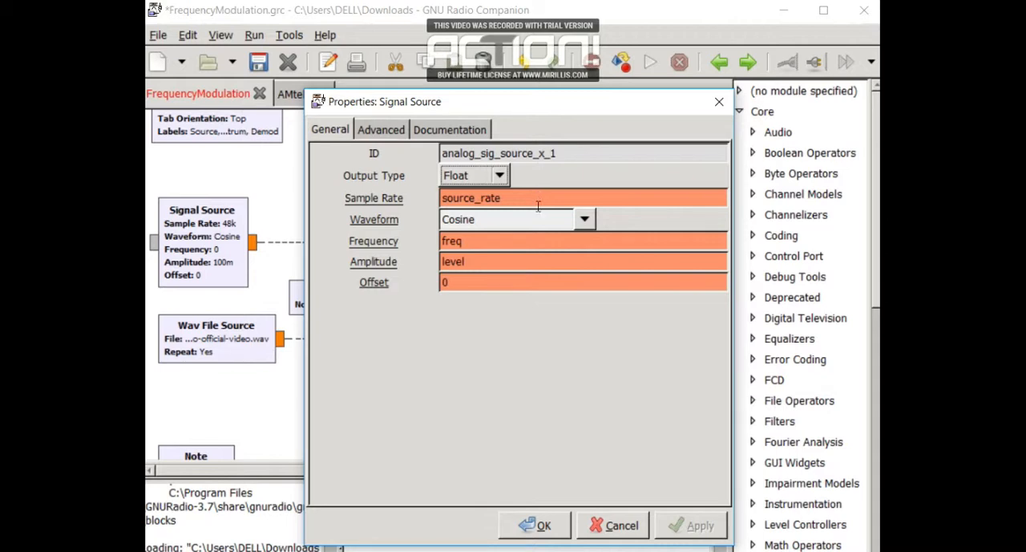
left_click(539, 219)
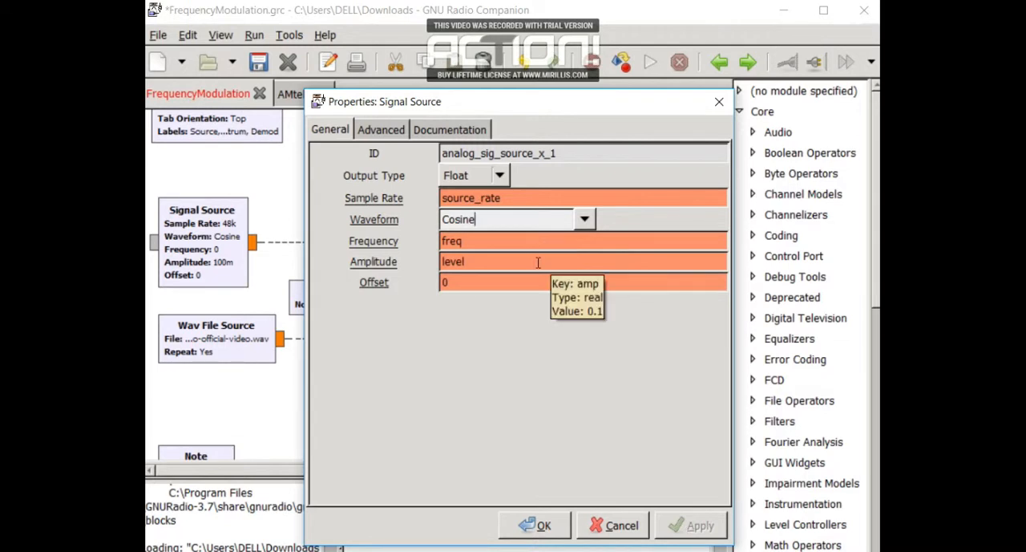
left_click(548, 525)
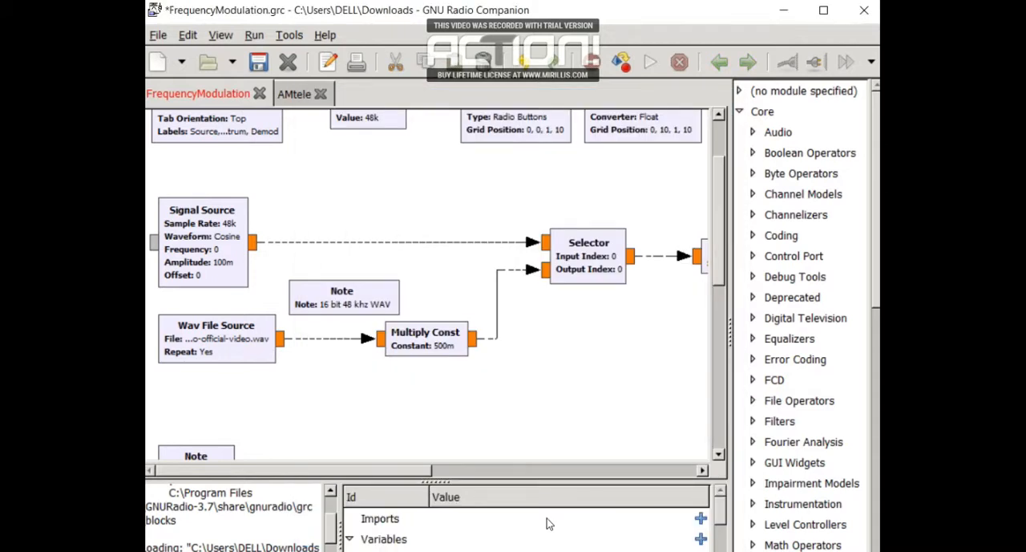
Select bomba-estereo-soy-yo-official-video.wav from the Downloads folder as the Wav File Source's file
double_click(211, 349)
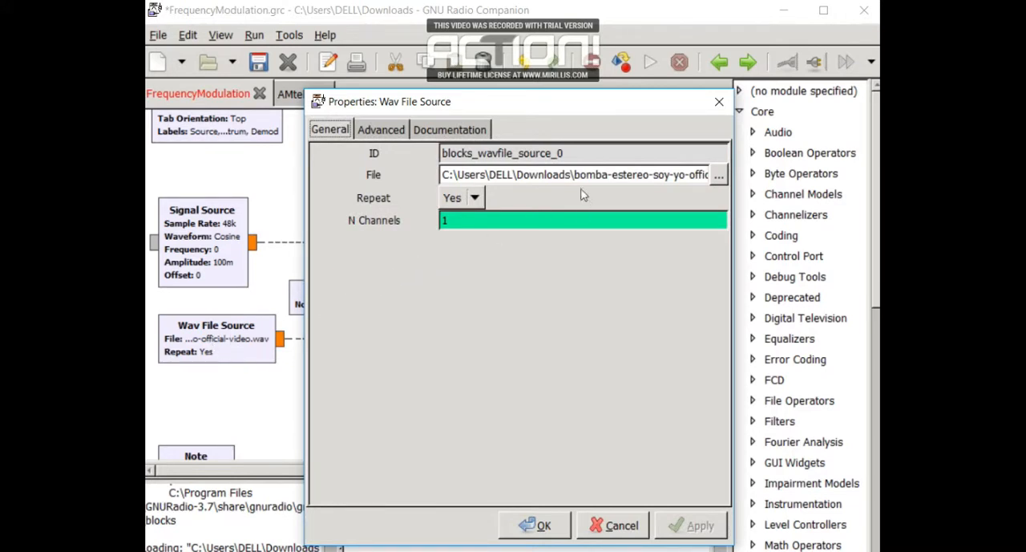
left_click(604, 154)
left_click(719, 178)
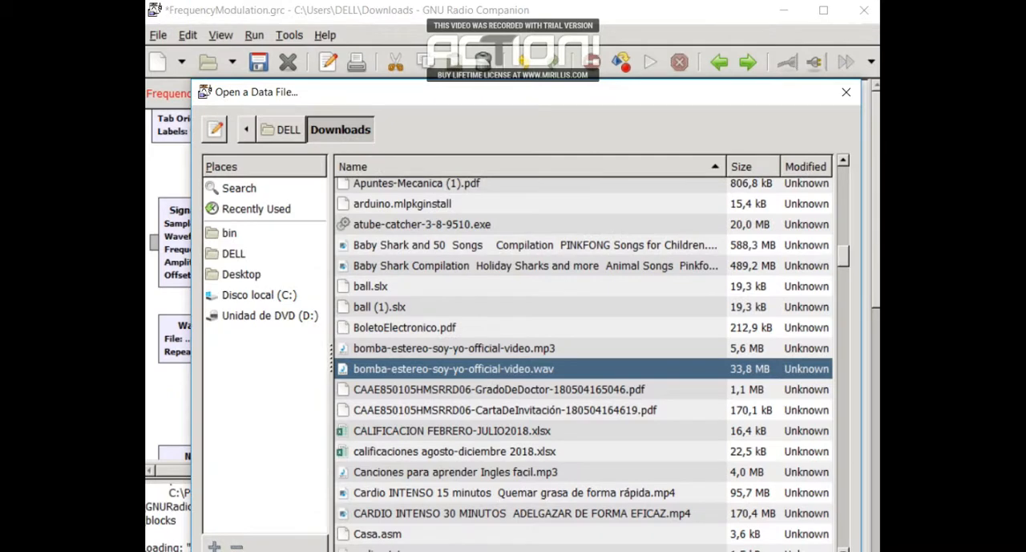
left_click(790, 550)
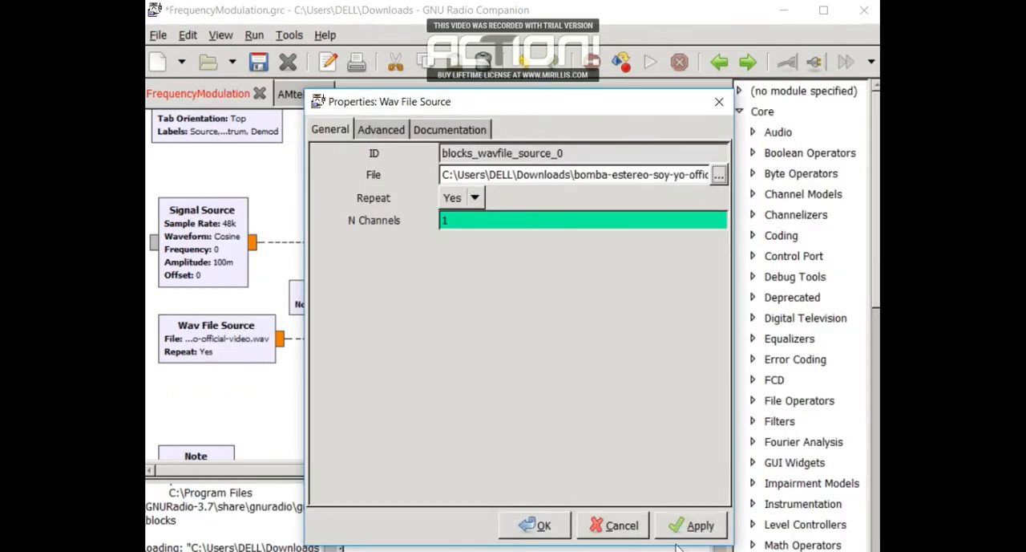
left_click(560, 526)
Check the Wav File Source's Repeat options and choose Yes
double_click(216, 338)
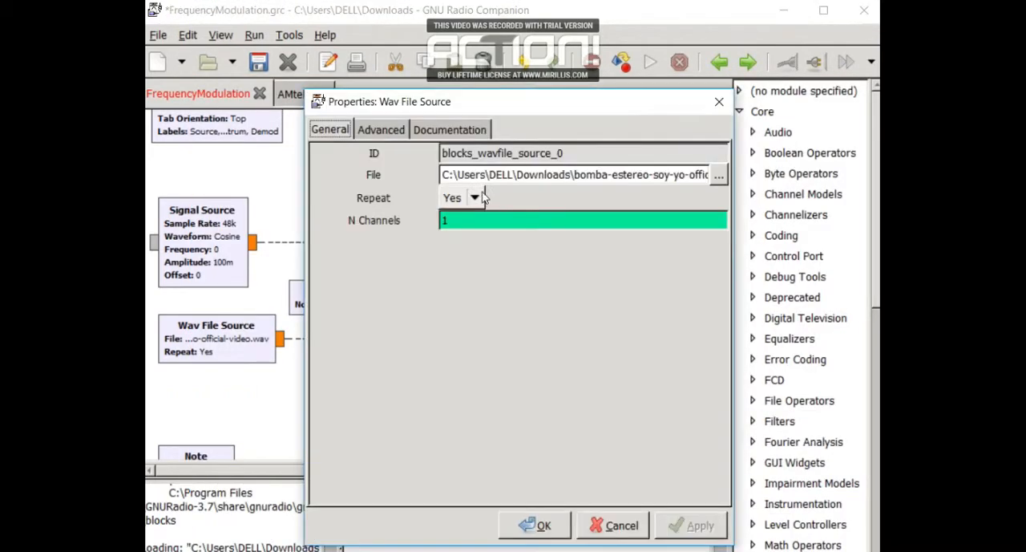
left_click(476, 199)
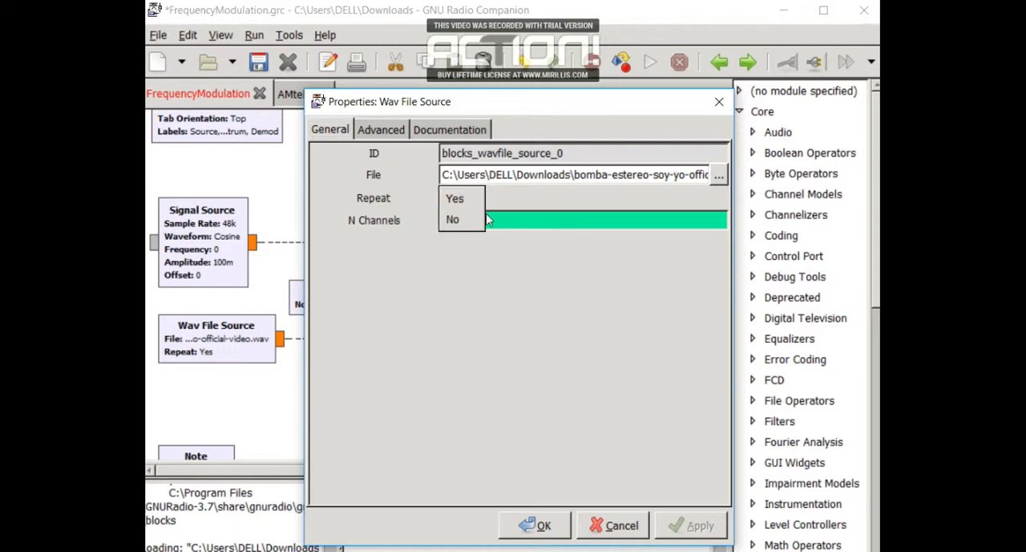
left_click(461, 200)
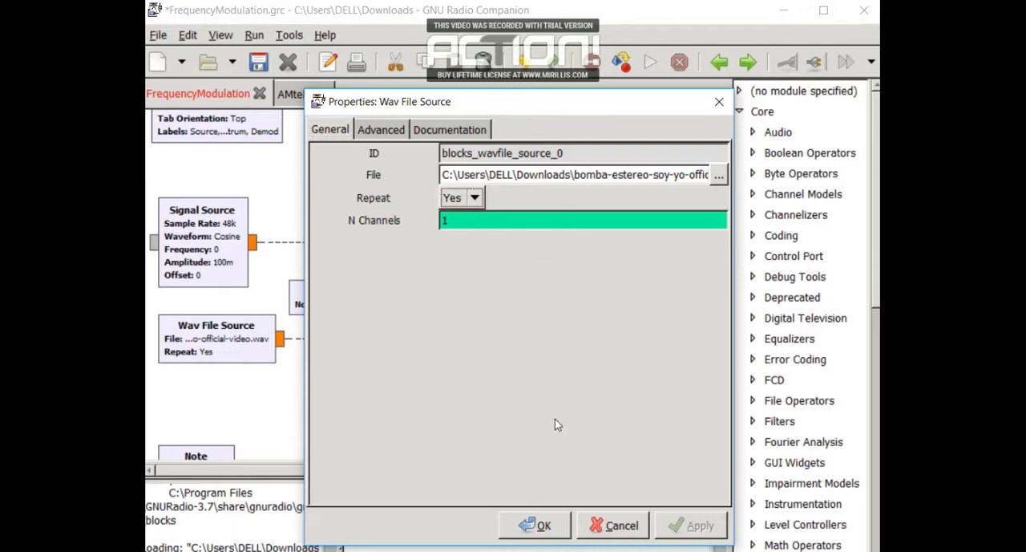
left_click(546, 529)
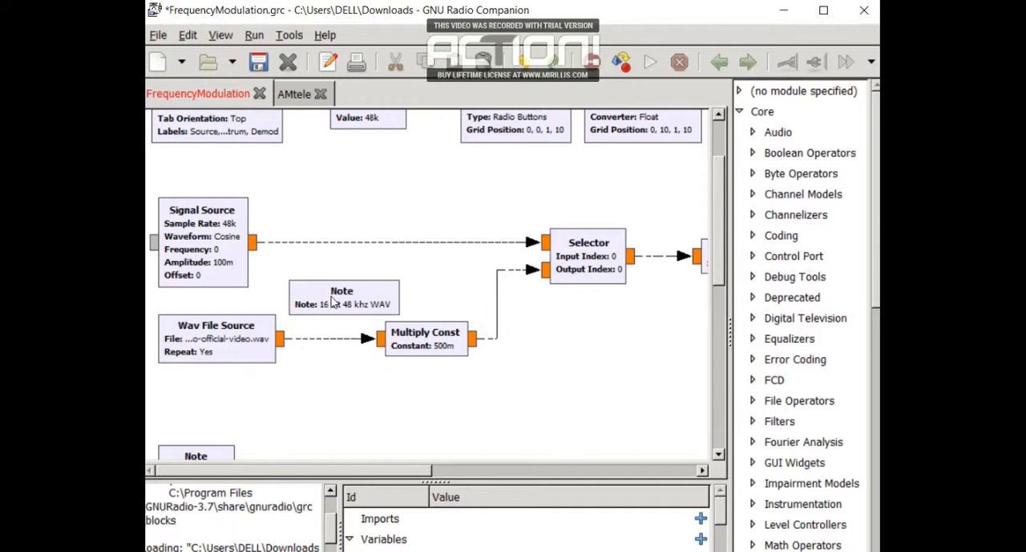
Review the properties of the WAV format Note and the Multiply Const block, including the constant expression
left_click(362, 297)
double_click(361, 296)
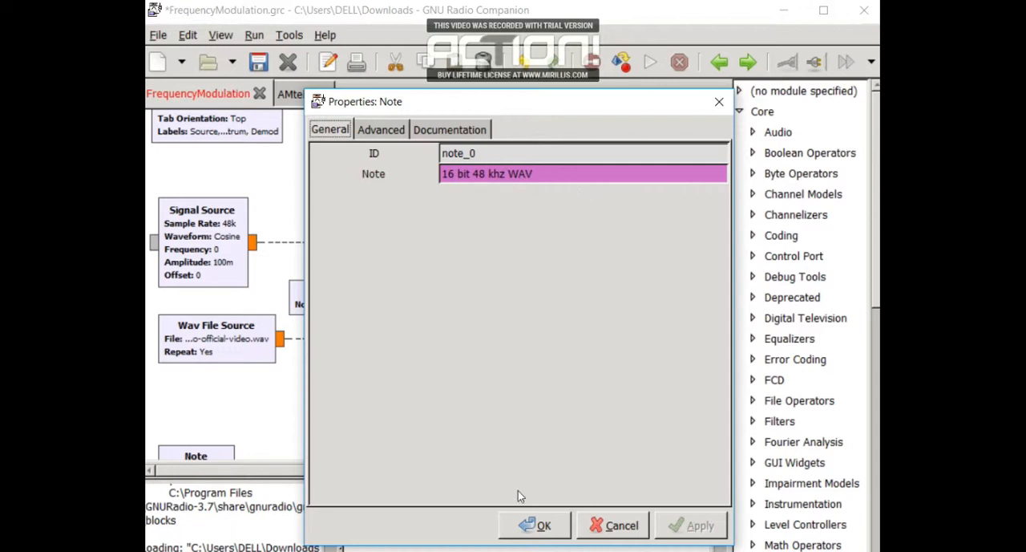
left_click(527, 525)
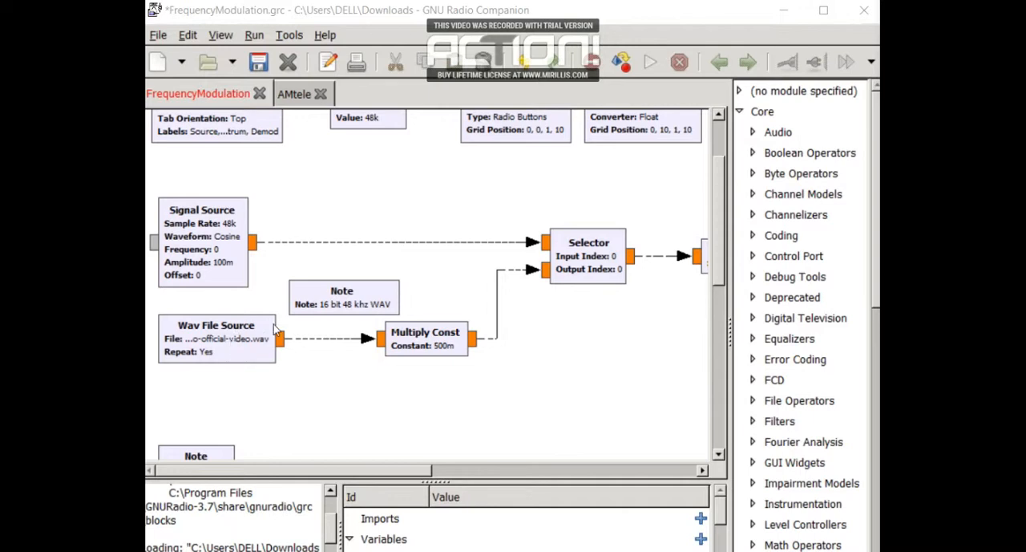
double_click(457, 345)
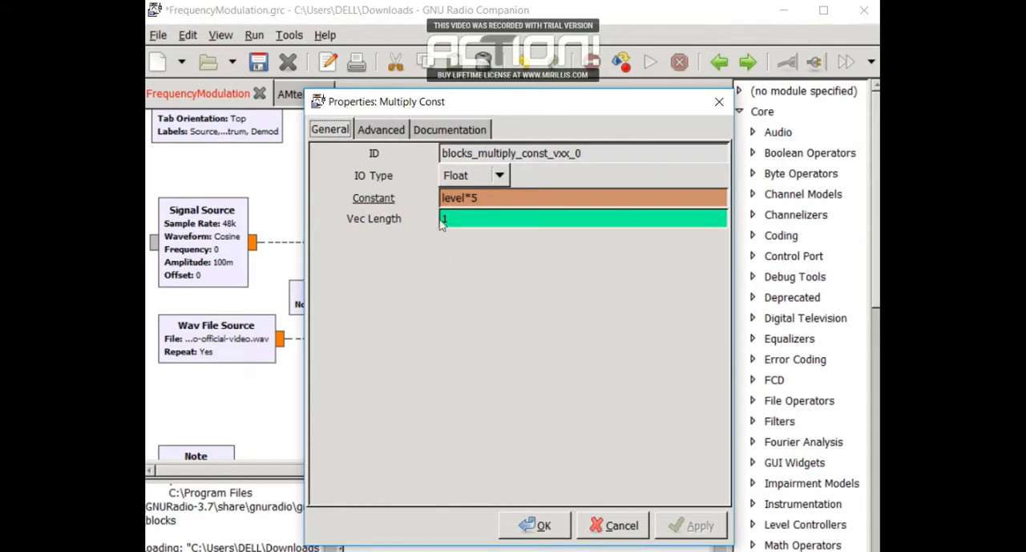
left_click(533, 197)
left_click(539, 526)
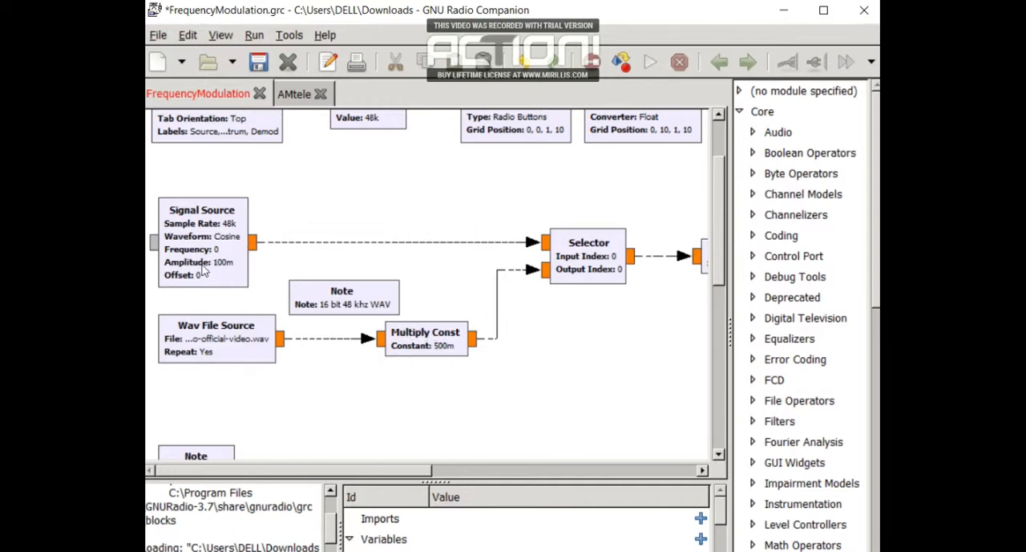
Examine the properties of the Selector fed by the Signal Source and Multiply Const, including input and output counts, indexes and vector length
double_click(599, 259)
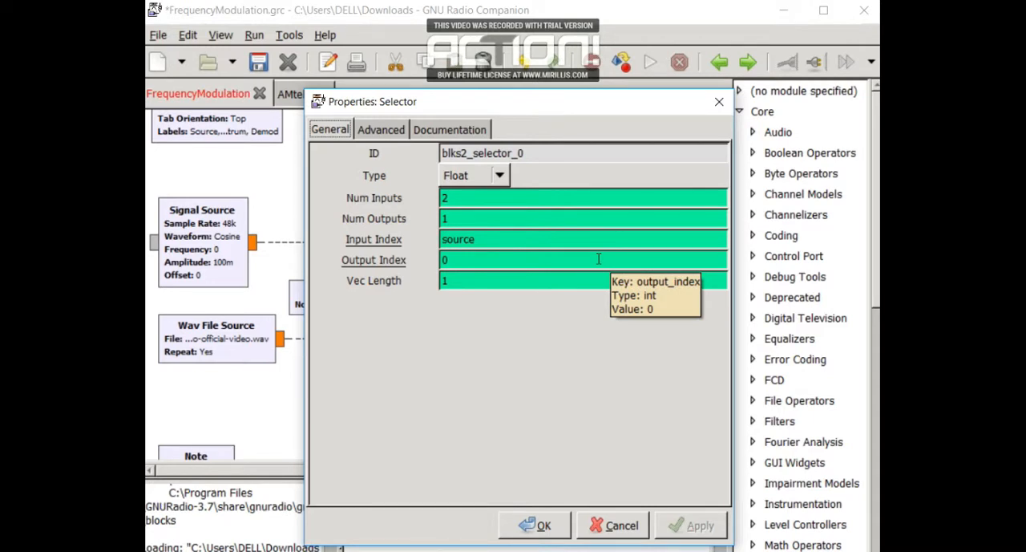
left_click(499, 218)
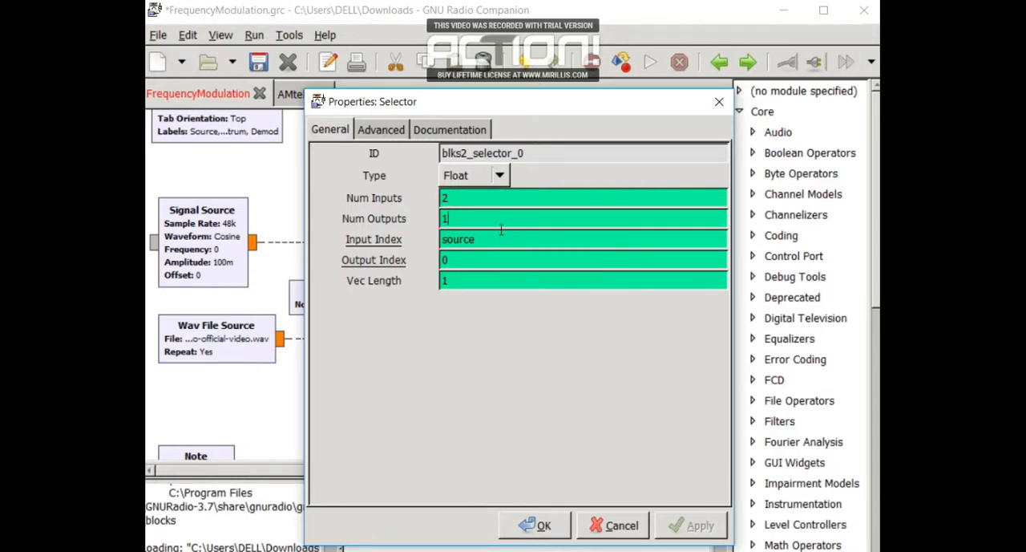
left_click(497, 238)
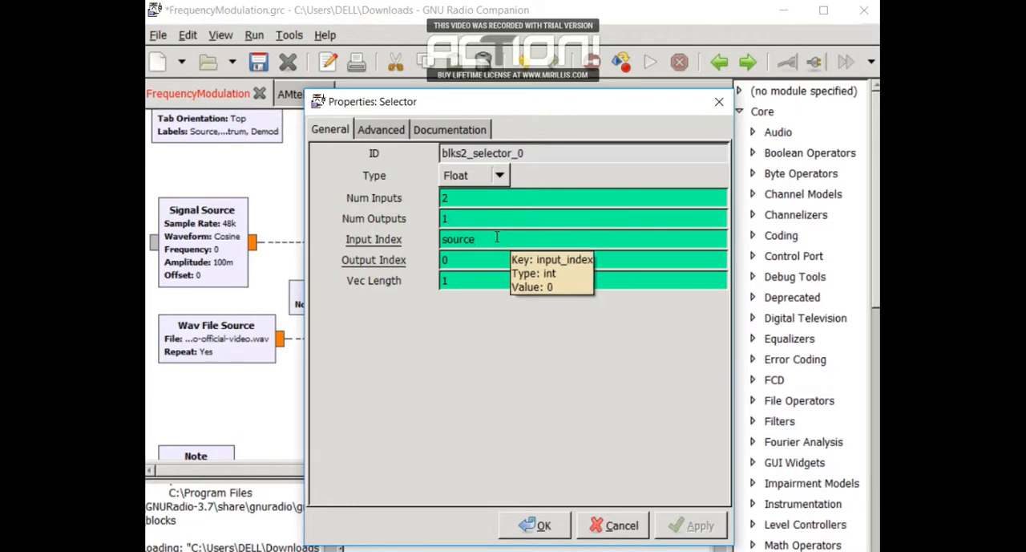
left_click(494, 259)
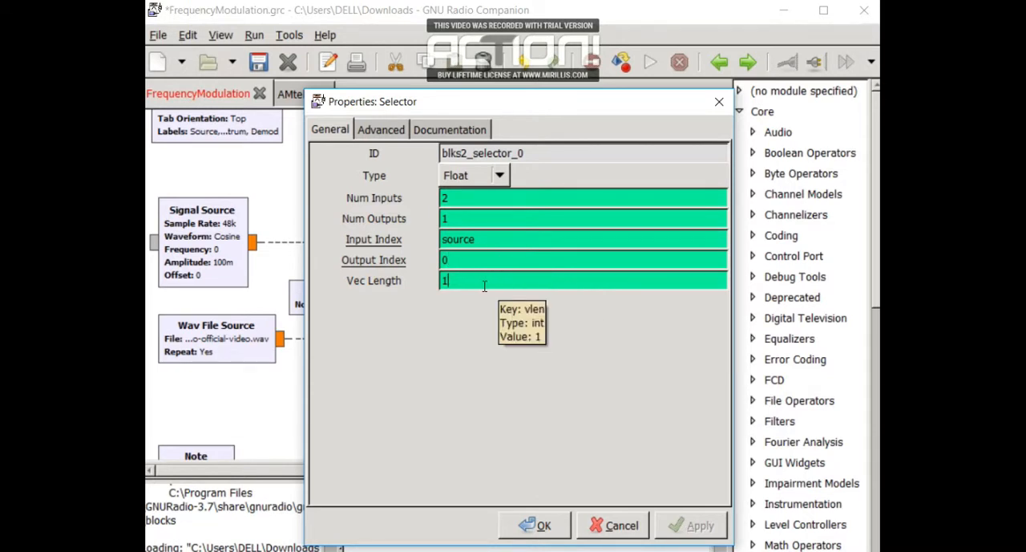
left_click(533, 525)
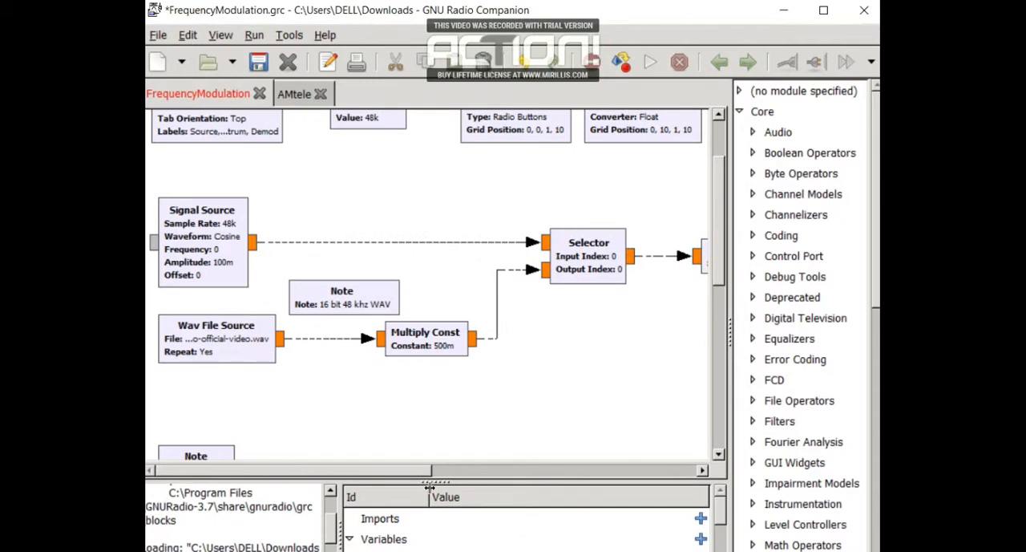
Compare the stream IDs of the Virtual Sink after the Selector and the Virtual Source feeding the Baseband Audio scope
left_click_drag(414, 466, 527, 471)
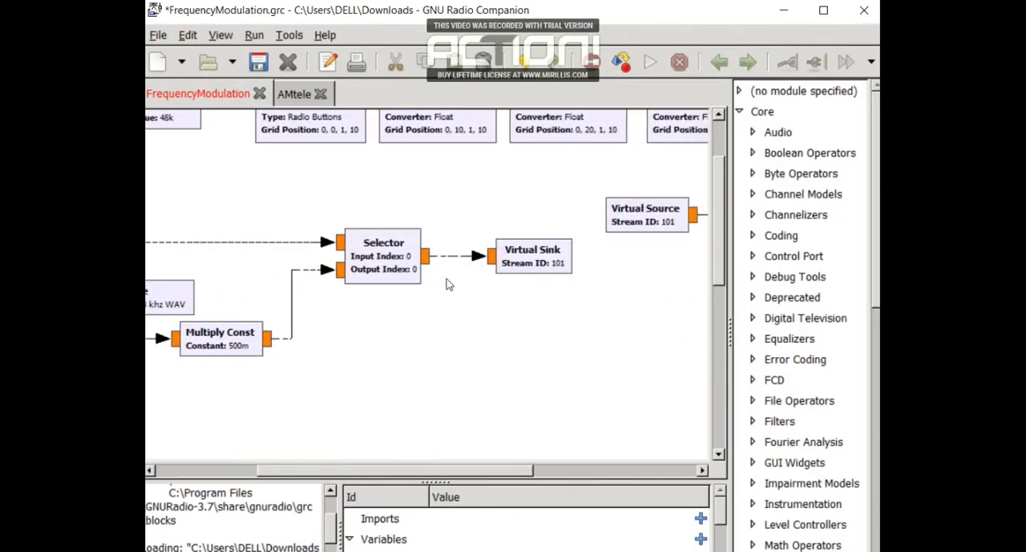
left_click(521, 275)
double_click(521, 275)
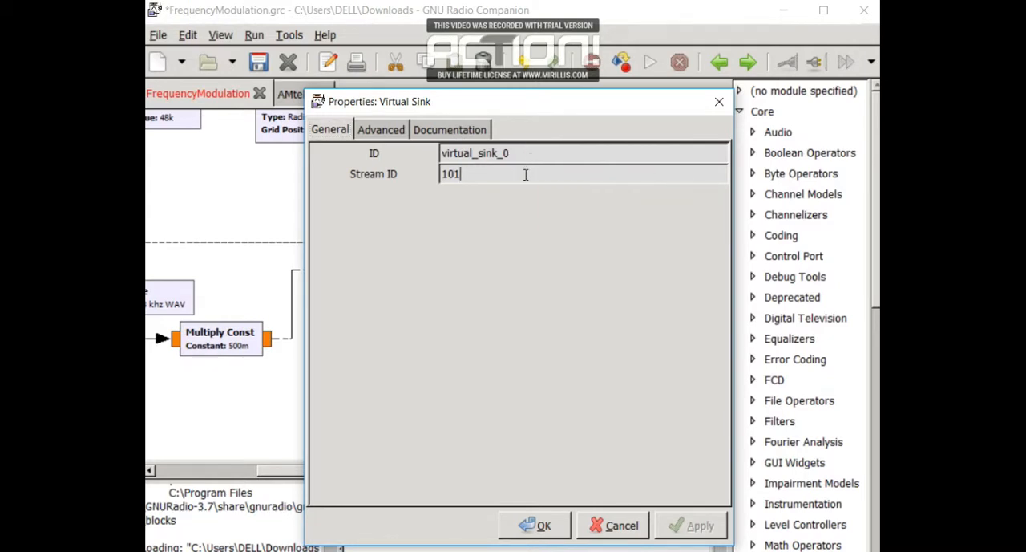
key("Return")
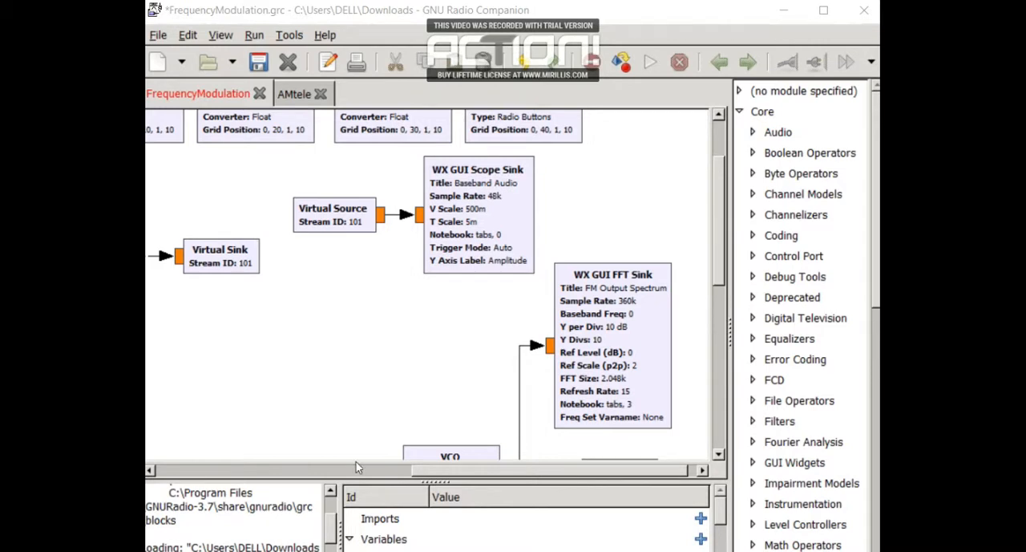
double_click(343, 218)
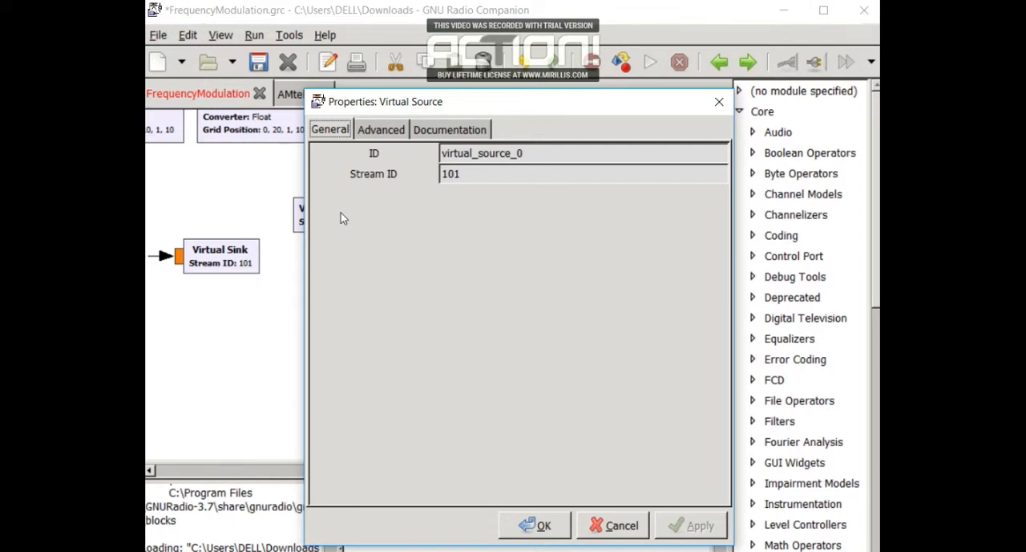
left_click(550, 155)
key("Return")
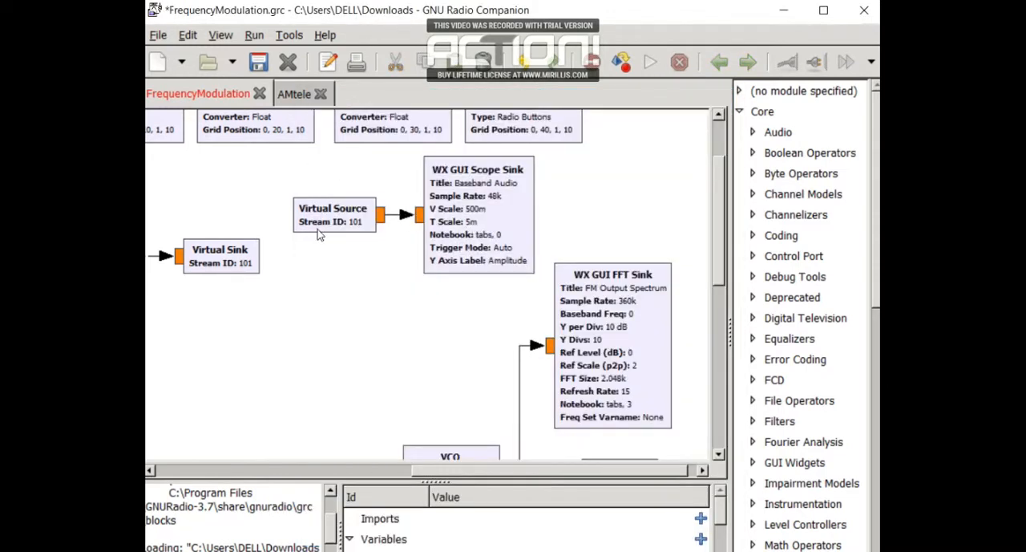
Inspect the Baseband Audio WX GUI Scope Sink's properties, including sample rate, scales, notebook, trigger mode and Y axis label
double_click(484, 233)
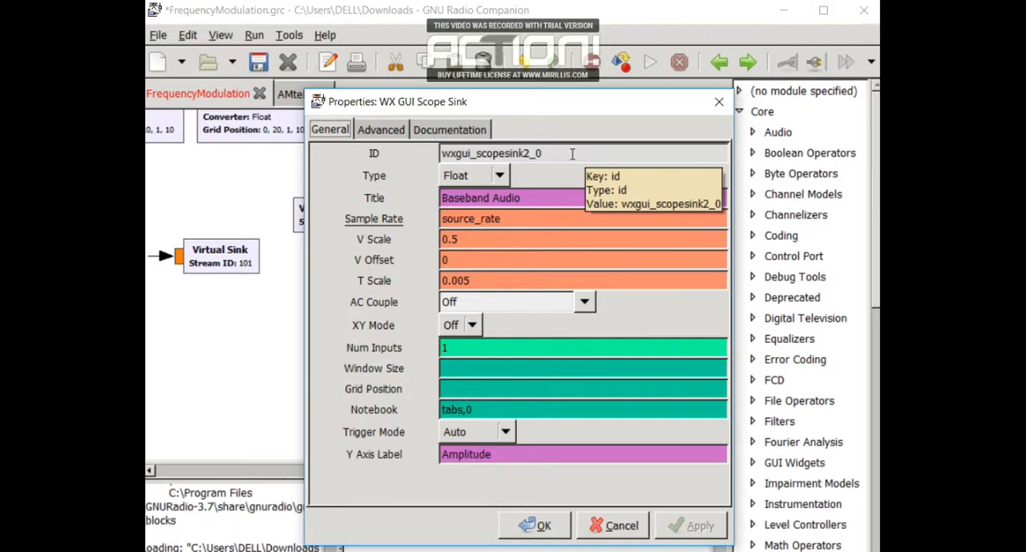
left_click(573, 154)
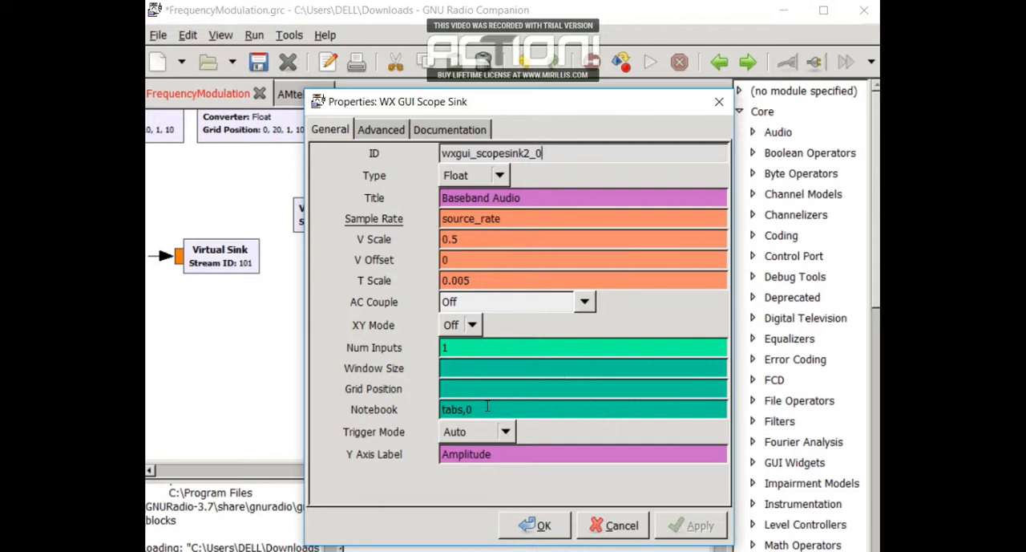
left_click(486, 409)
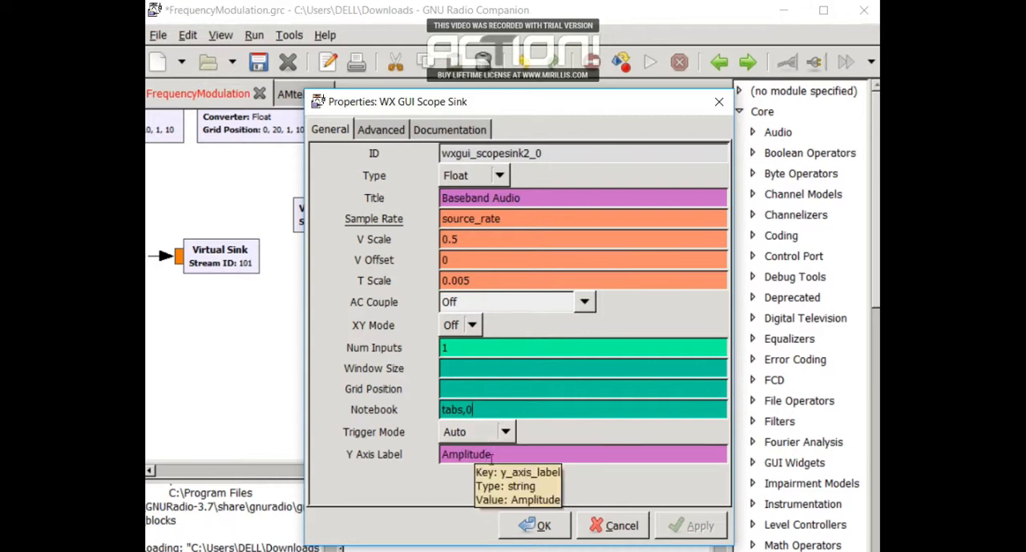
left_click(537, 525)
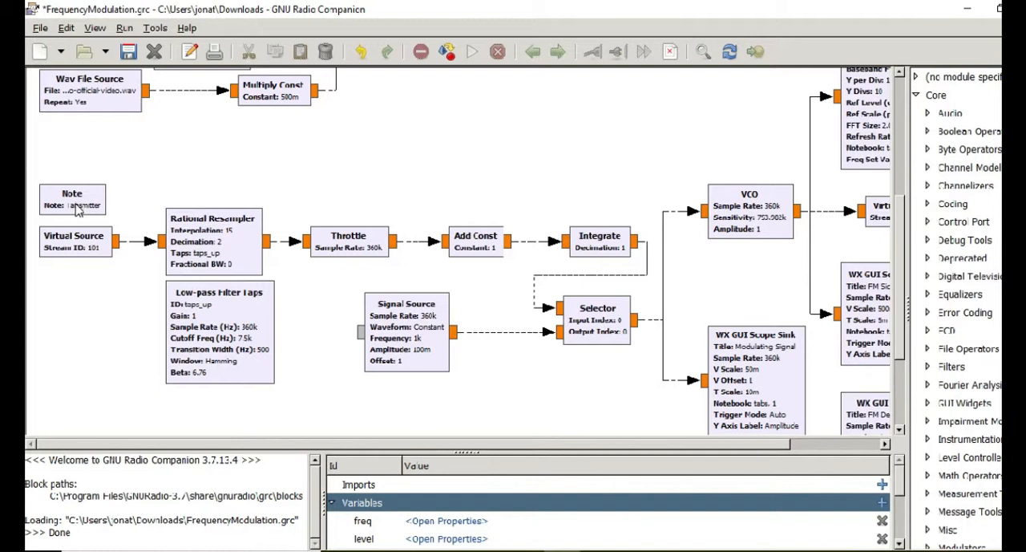
Check the ID and stream ID of the Virtual Source that starts the transmitter section
left_click(78, 251)
double_click(78, 251)
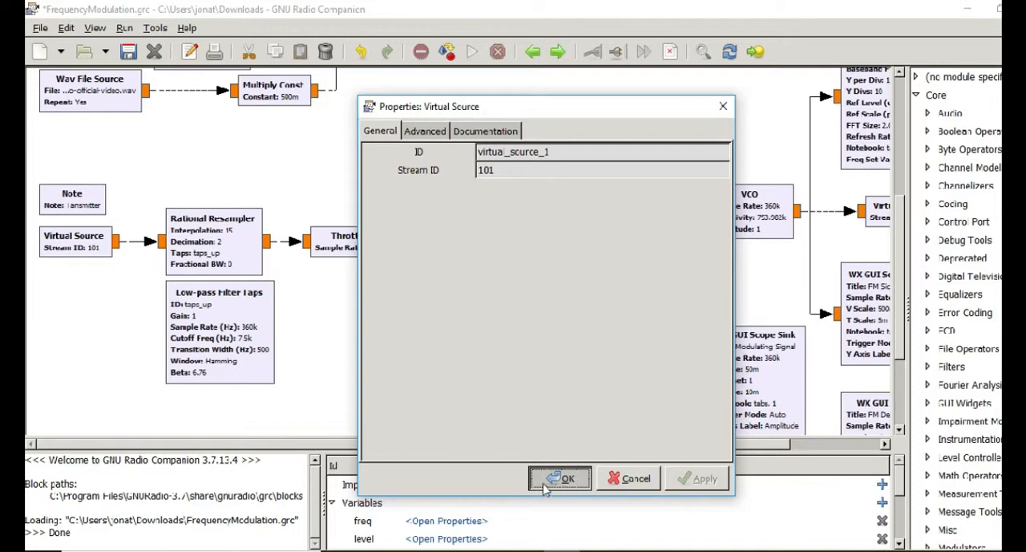
left_click(576, 477)
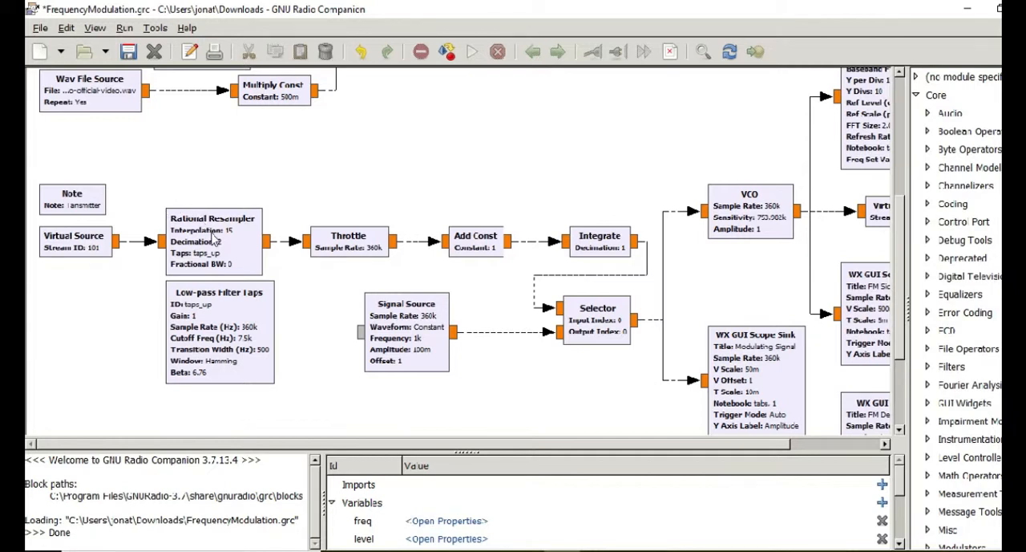
Review the Rational Resampler's interpolation, decimation and taps, and the Low-pass Filter Taps block's sample rate, cutoff frequency, transition width and window
double_click(215, 232)
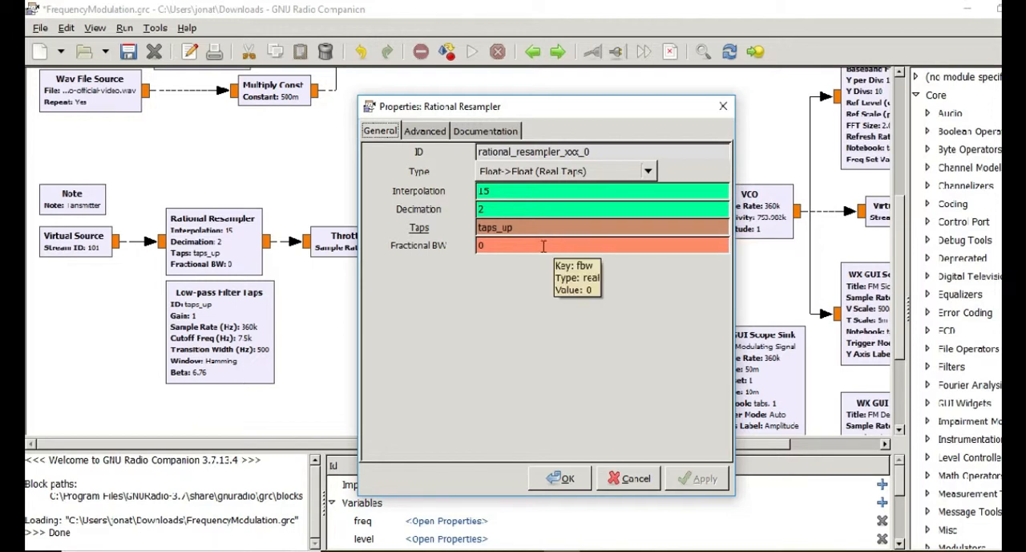
left_click(564, 479)
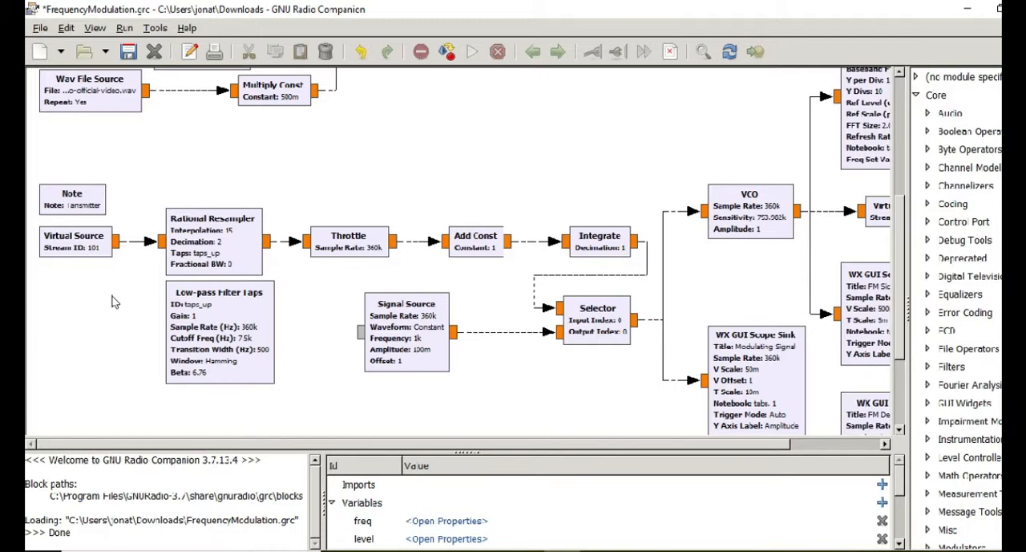
double_click(236, 303)
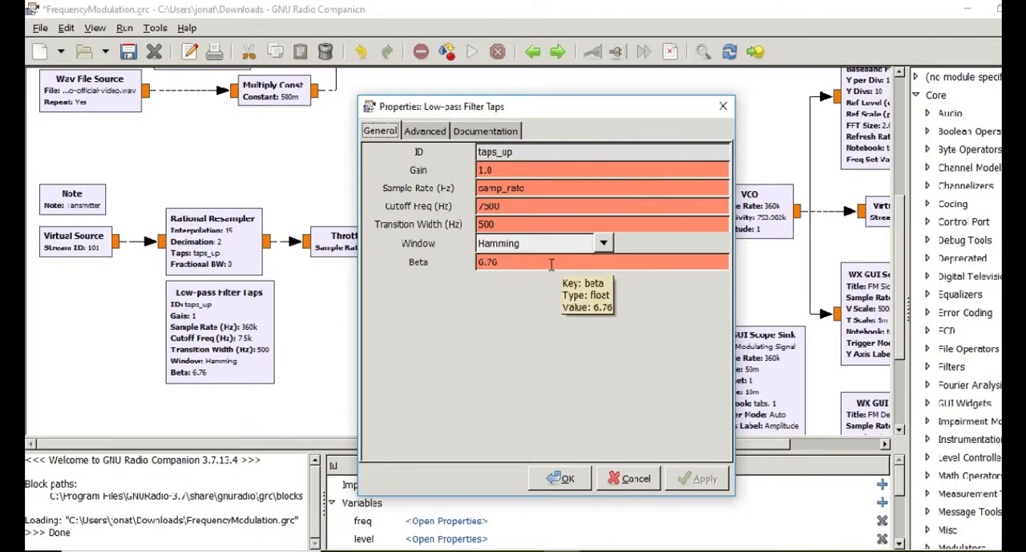
left_click(563, 479)
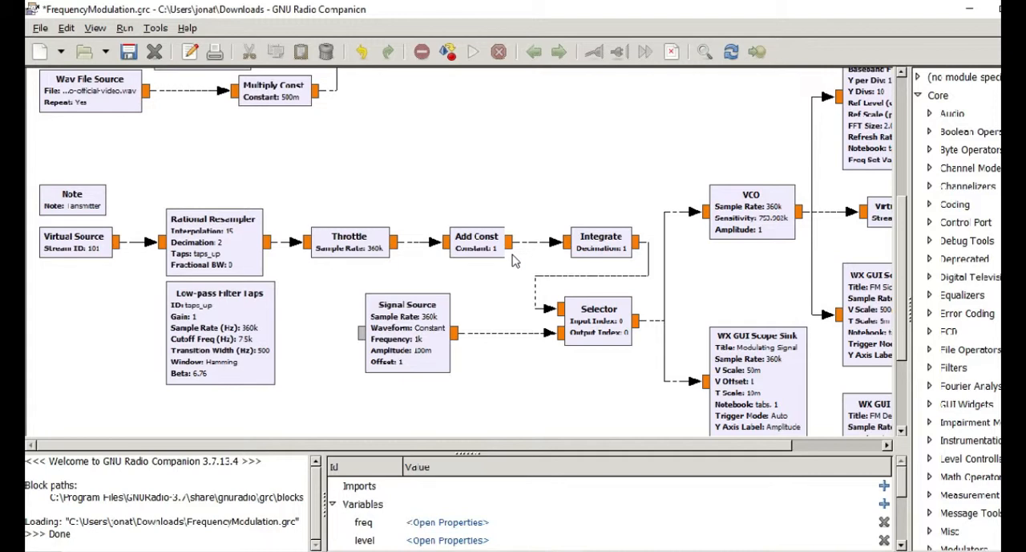
Examine the transmitter's Integrate block and the properties of its Signal Source, including output type, sample rate, waveform, frequency, amplitude and offset
left_click(603, 241)
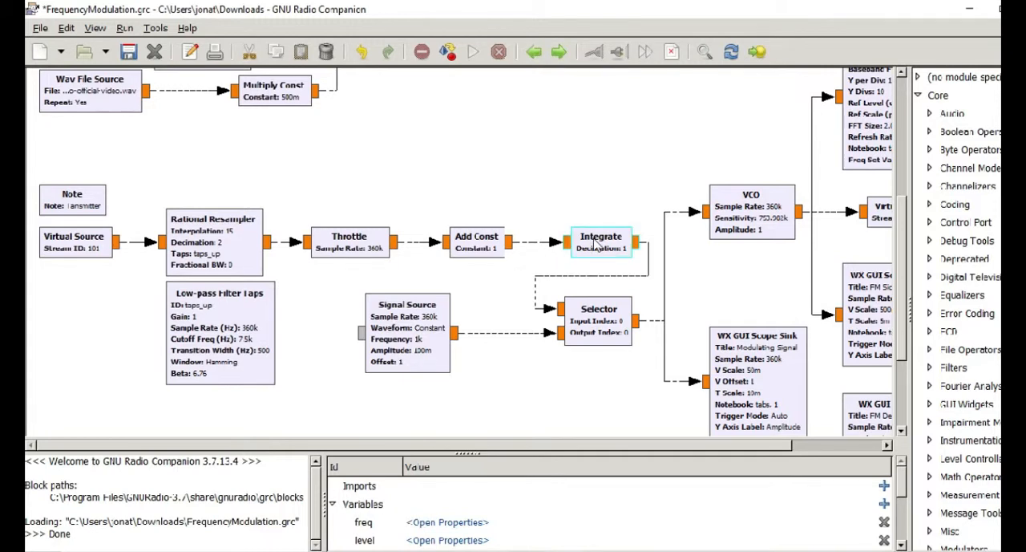
left_click(623, 253)
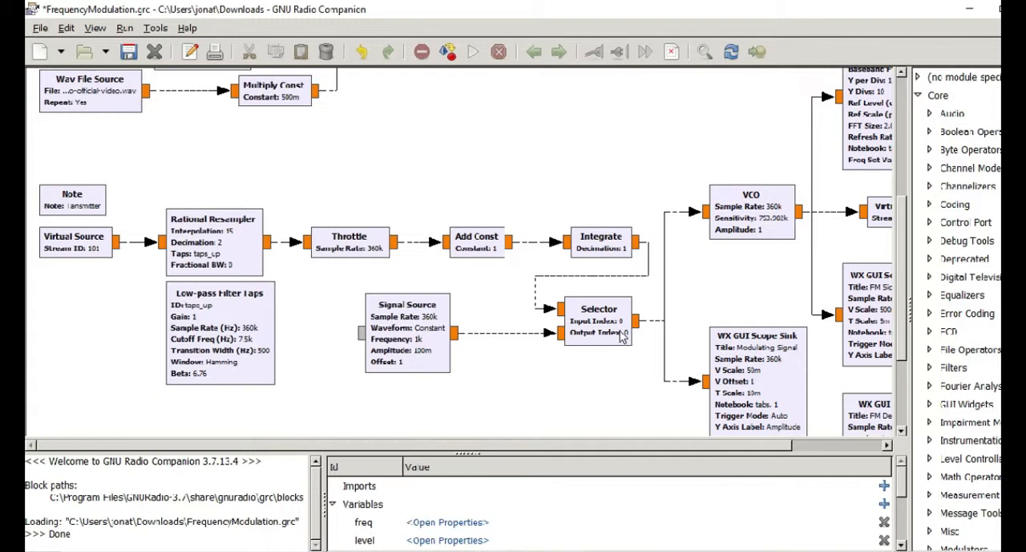
double_click(424, 328)
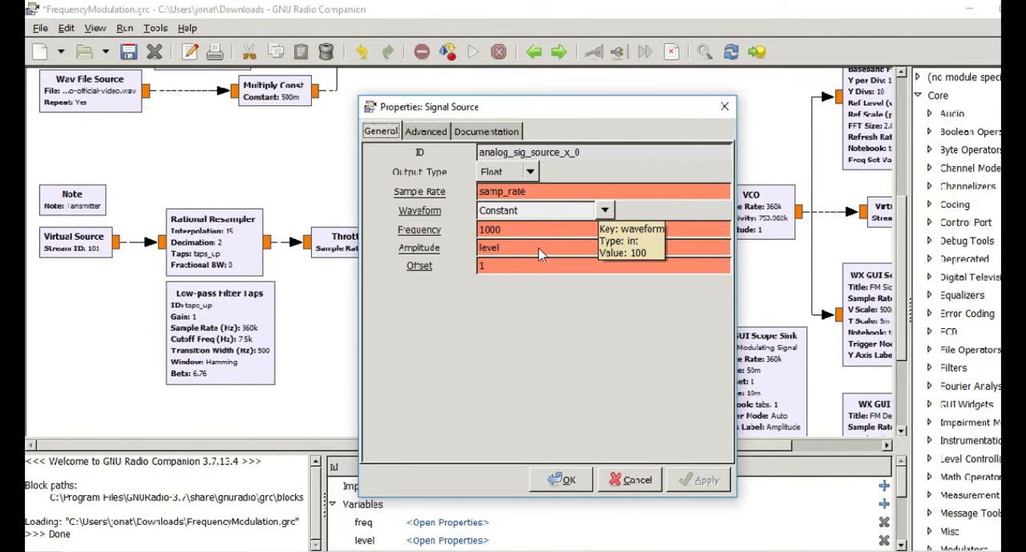
left_click(565, 481)
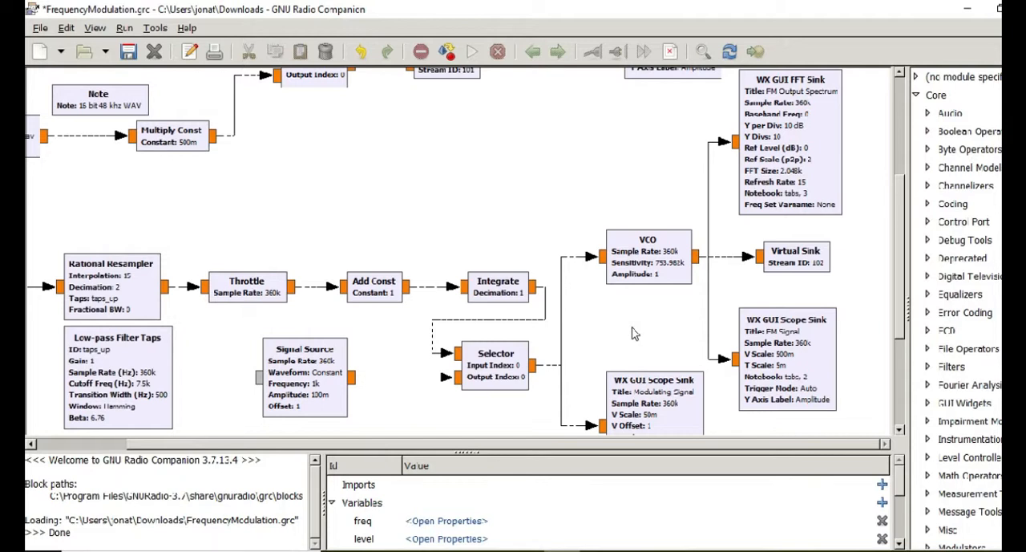
scroll(633, 333, "down", 3)
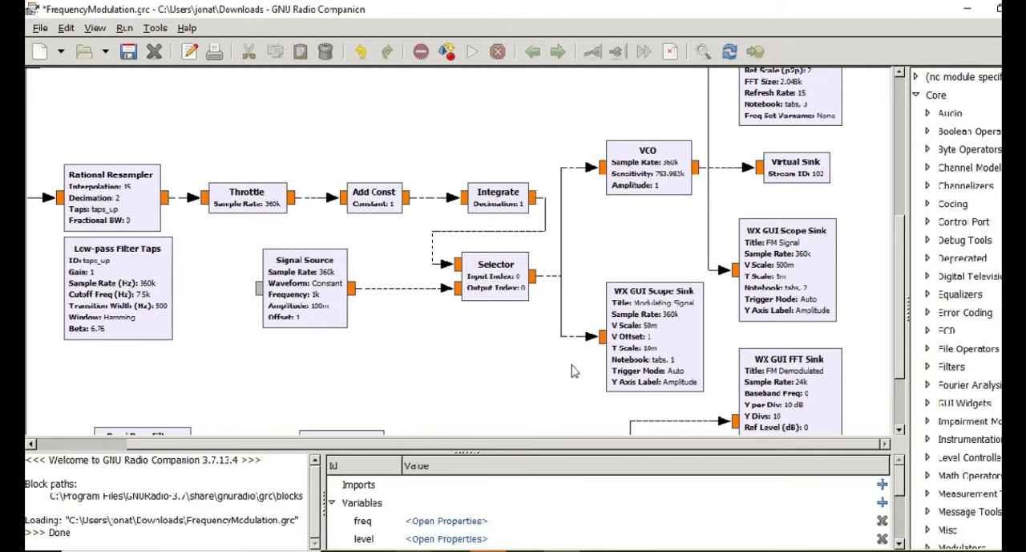
Review the properties of the Modulating Signal Scope Sink and the FM Output Spectrum FFT Sink, including scales, FFT size, refresh rate and notebook
double_click(655, 346)
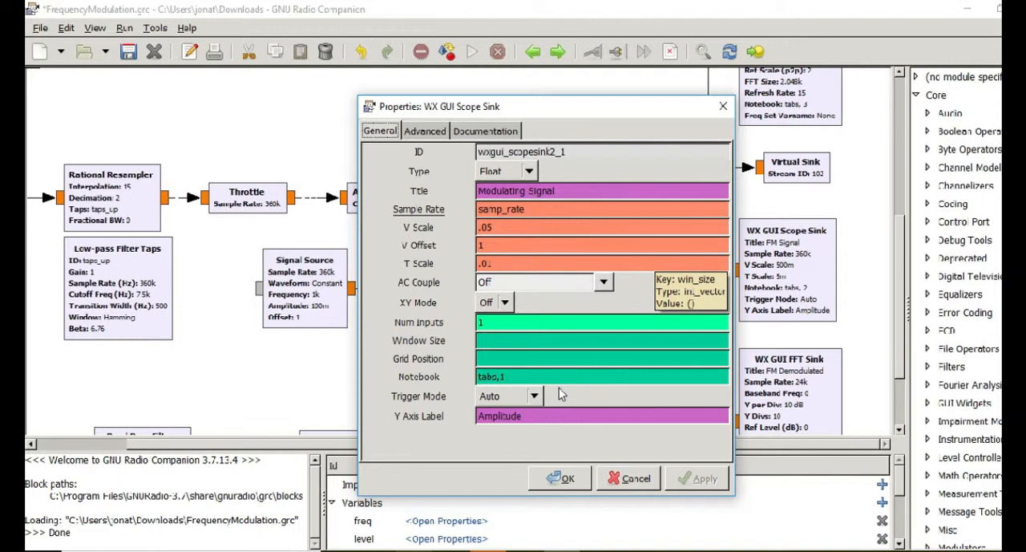
left_click(566, 479)
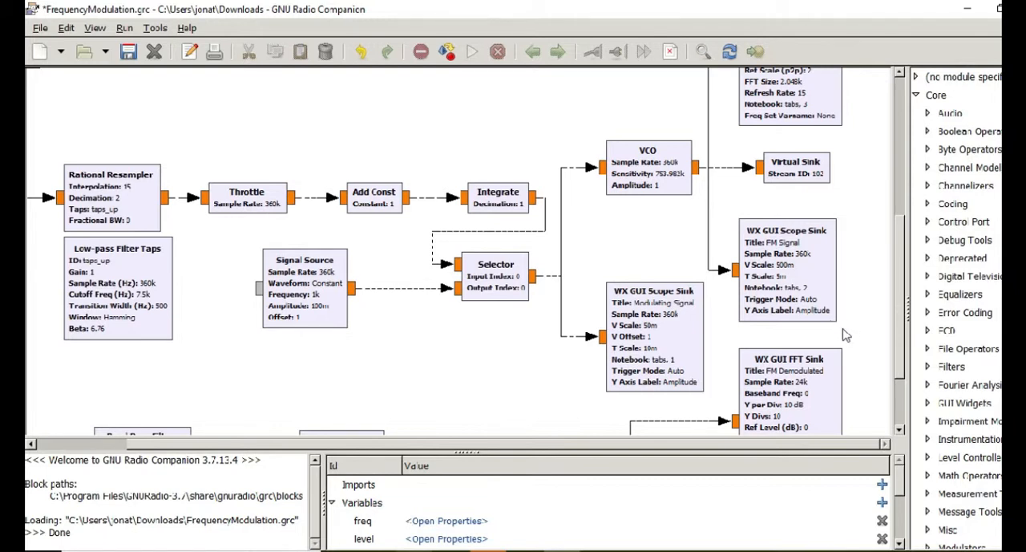
scroll(855, 255, "up", 3)
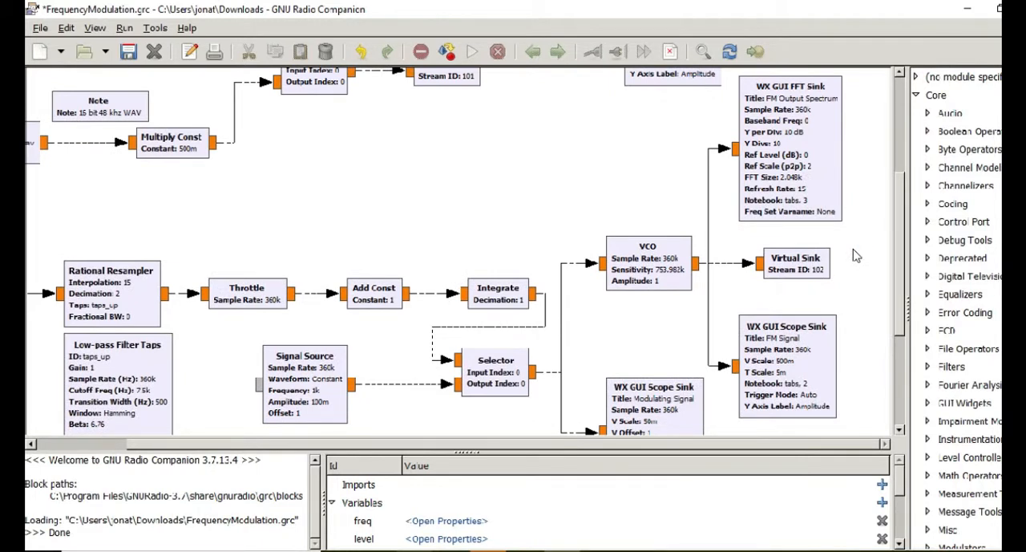
double_click(814, 175)
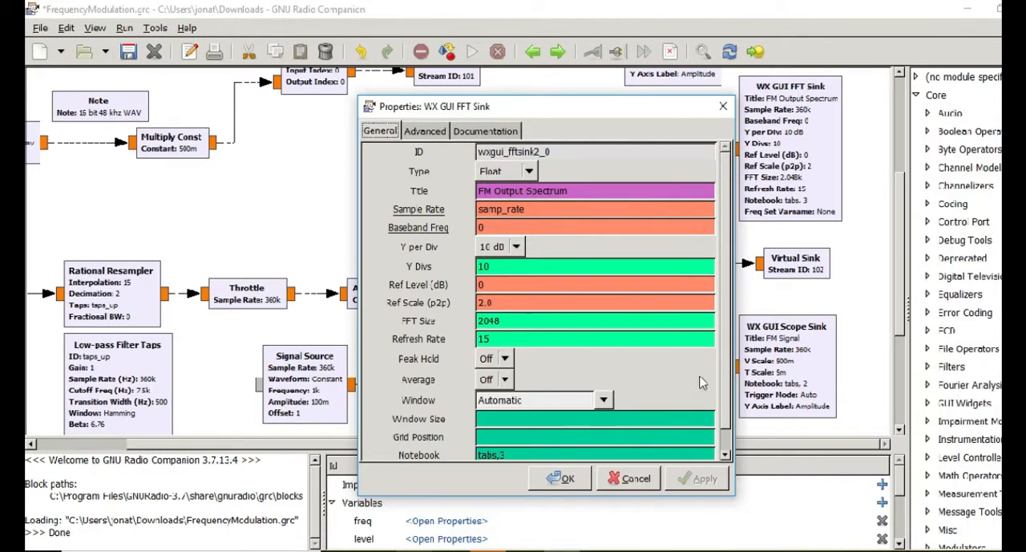
scroll(726, 365, "down", 1)
left_click_drag(724, 365, 723, 395)
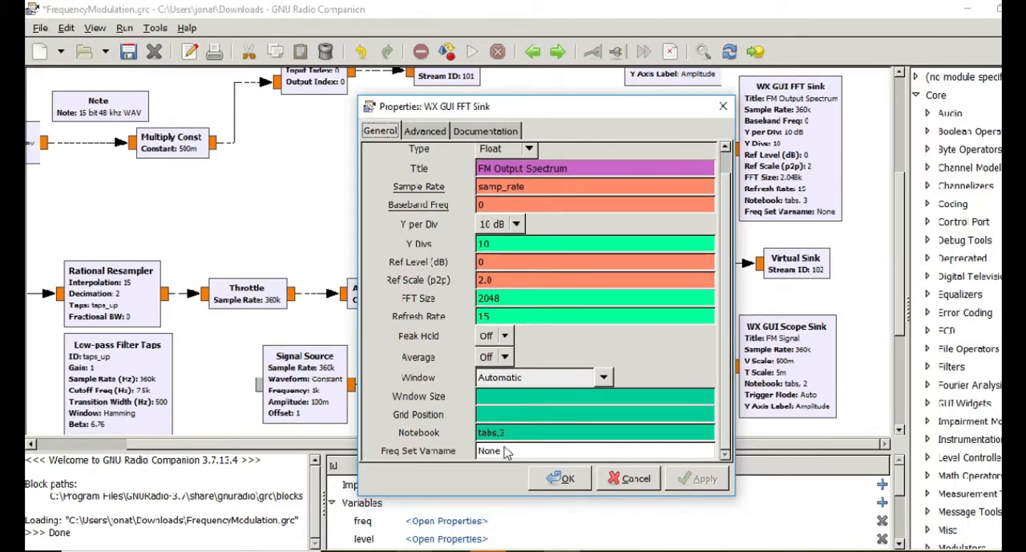
left_click(561, 478)
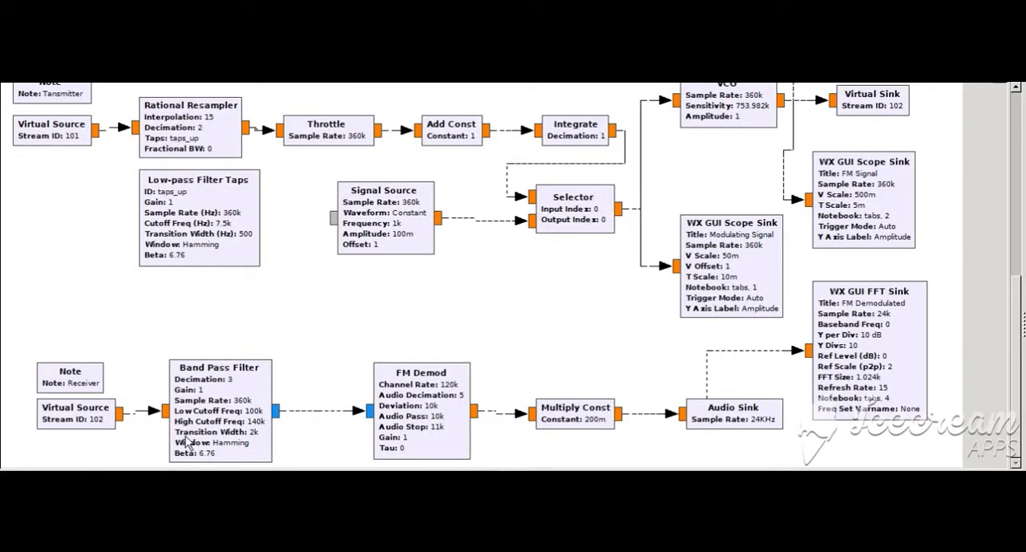
Check the receiver Virtual Source's stream ID and the Band Pass Filter's FIR type, decimation, cutoff frequencies, transition width and window
double_click(68, 418)
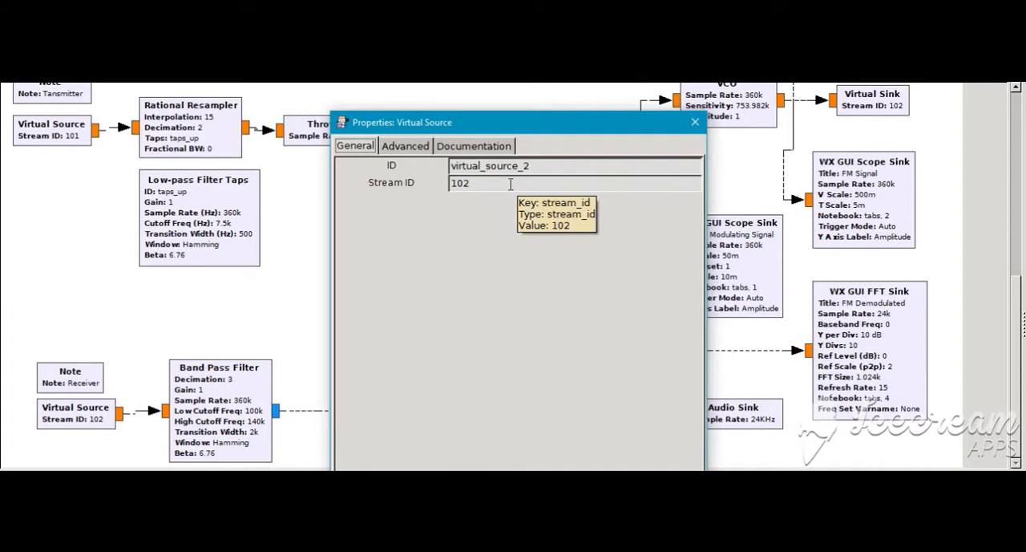
left_click(694, 121)
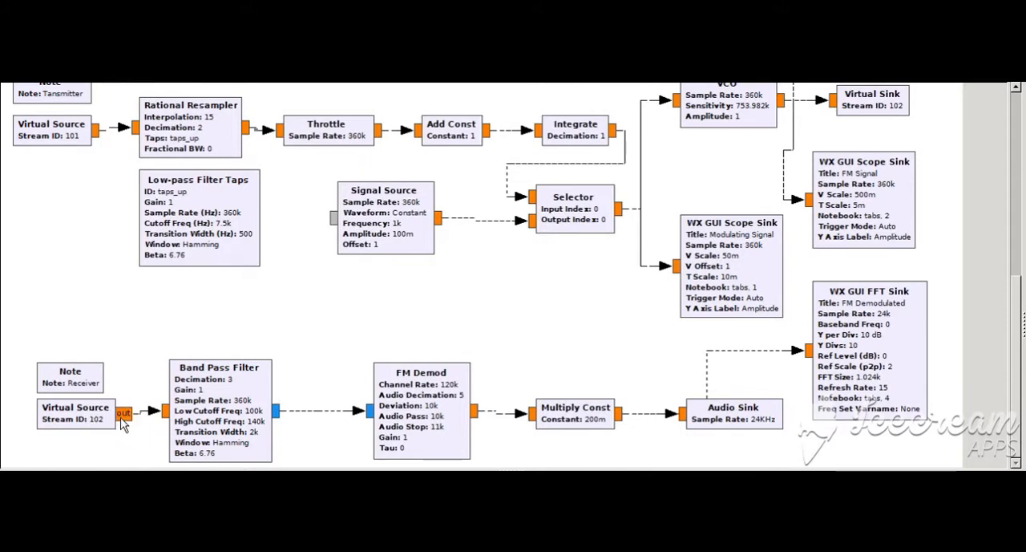
double_click(271, 388)
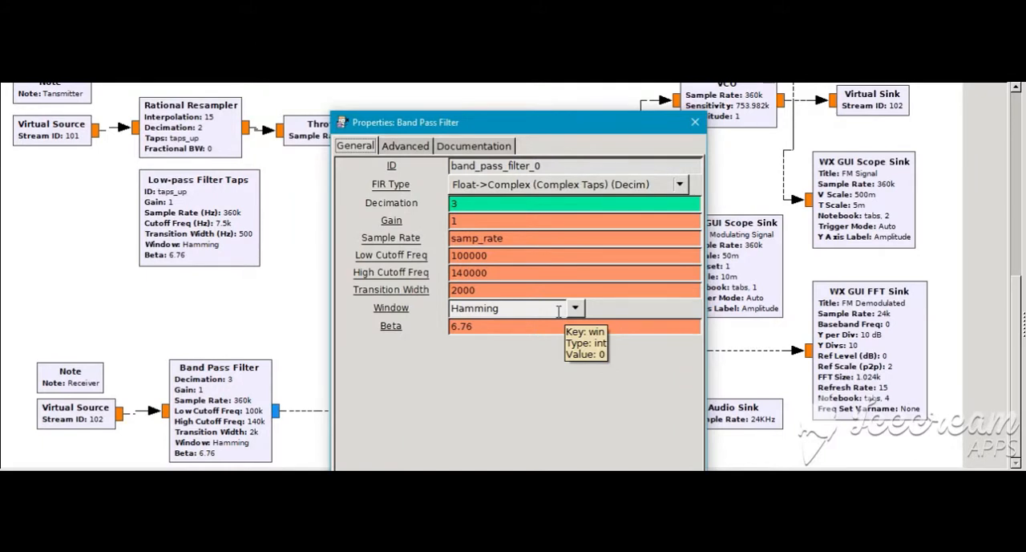
left_click(595, 493)
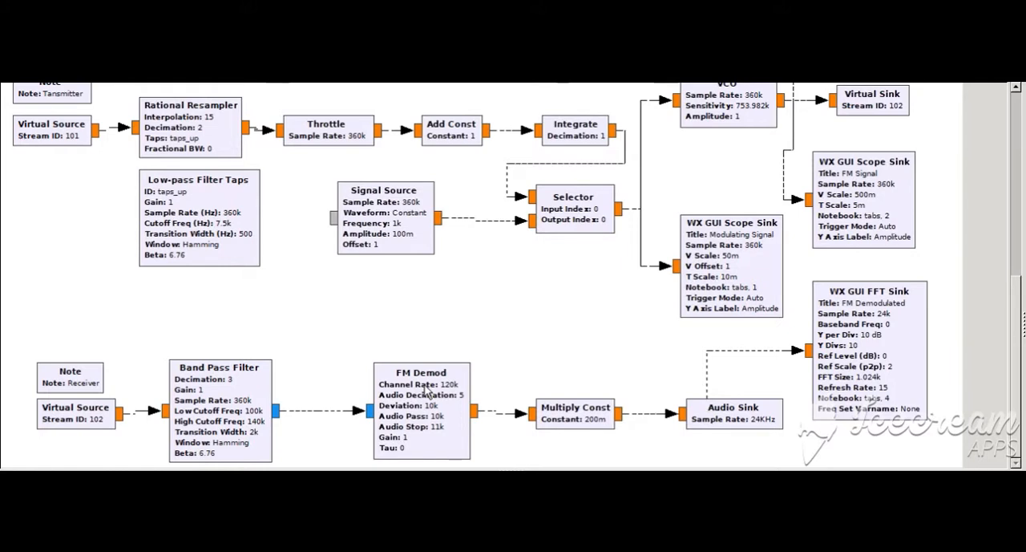
double_click(428, 393)
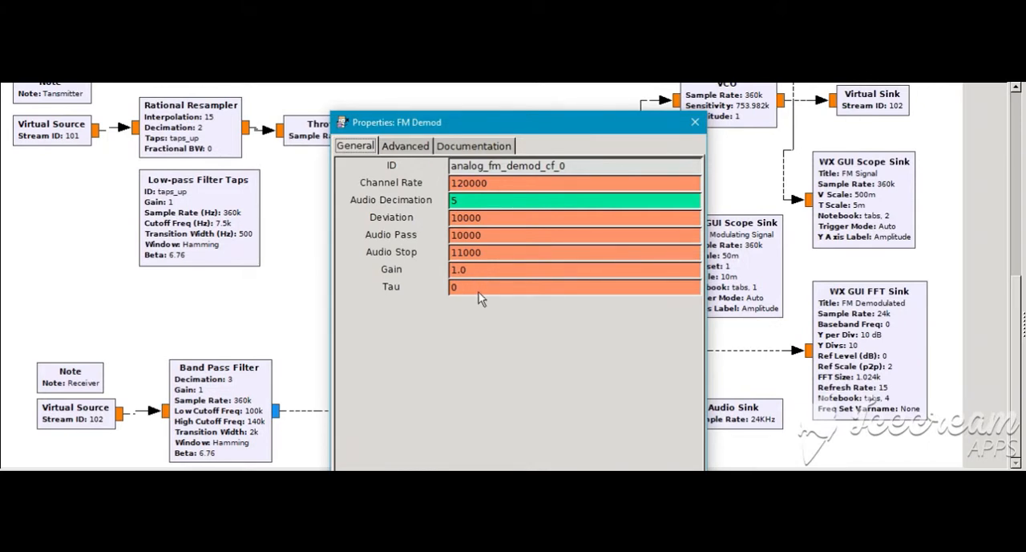
left_click(694, 122)
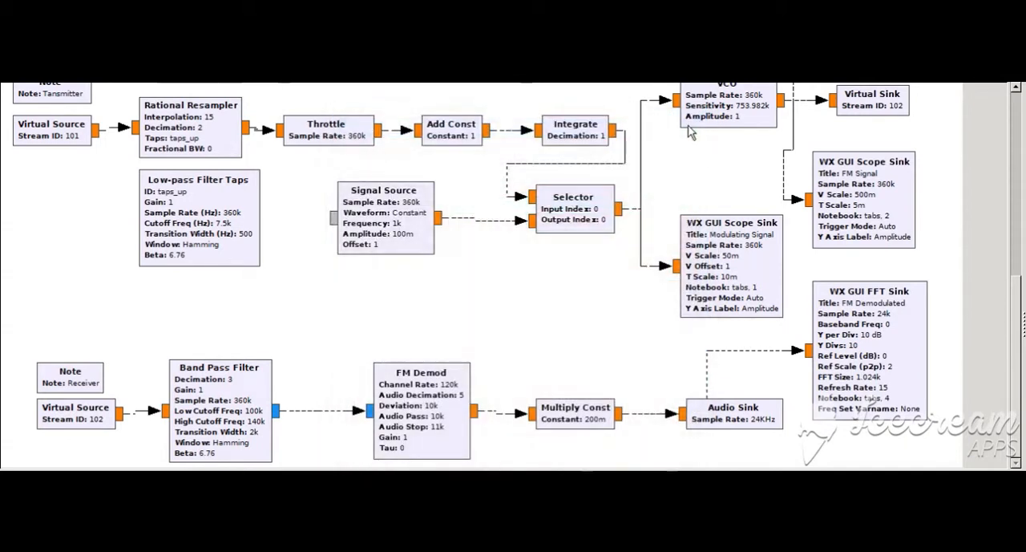
double_click(594, 418)
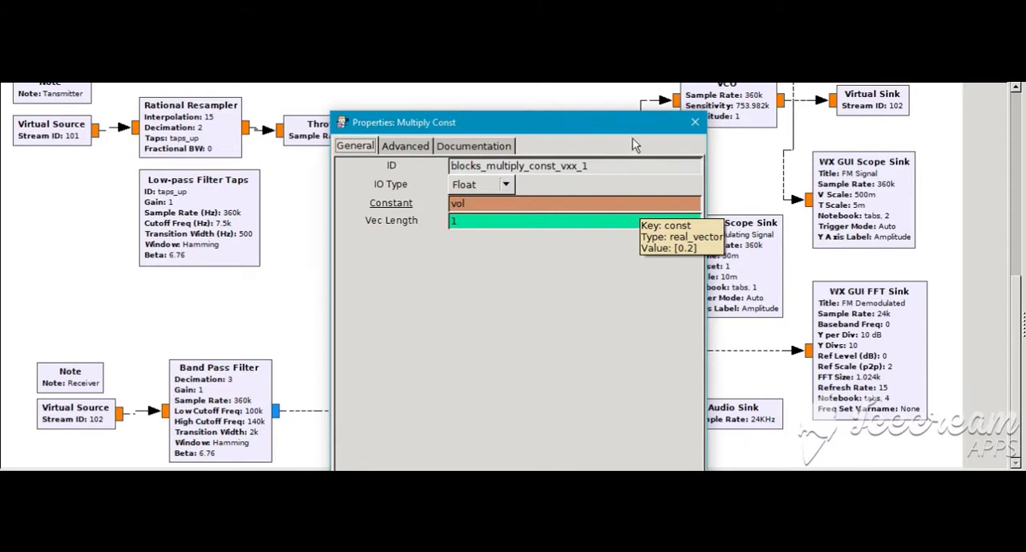
left_click(691, 126)
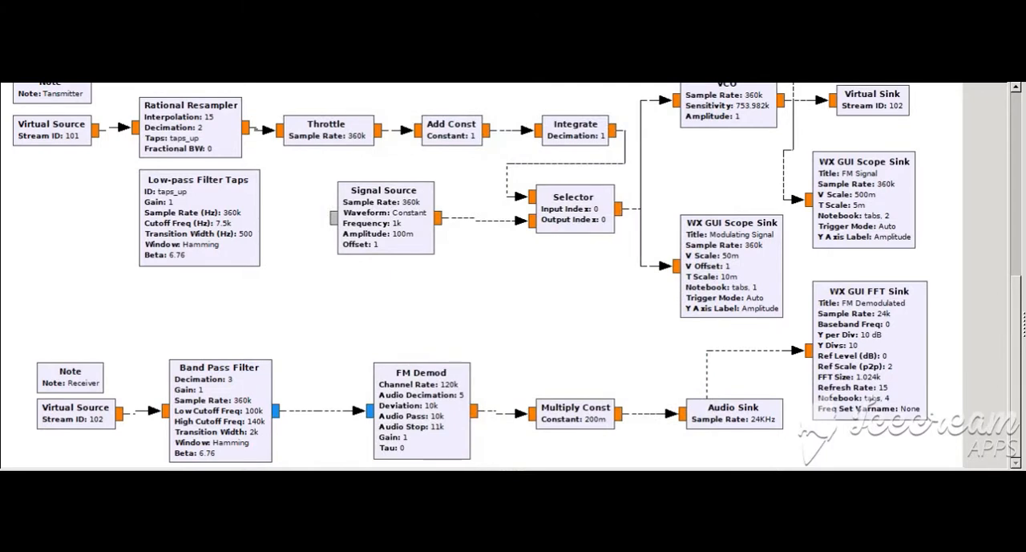
Inspect the Audio Sink's sample rate and device settings, and open the FM Demodulated FFT Sink's properties
double_click(746, 423)
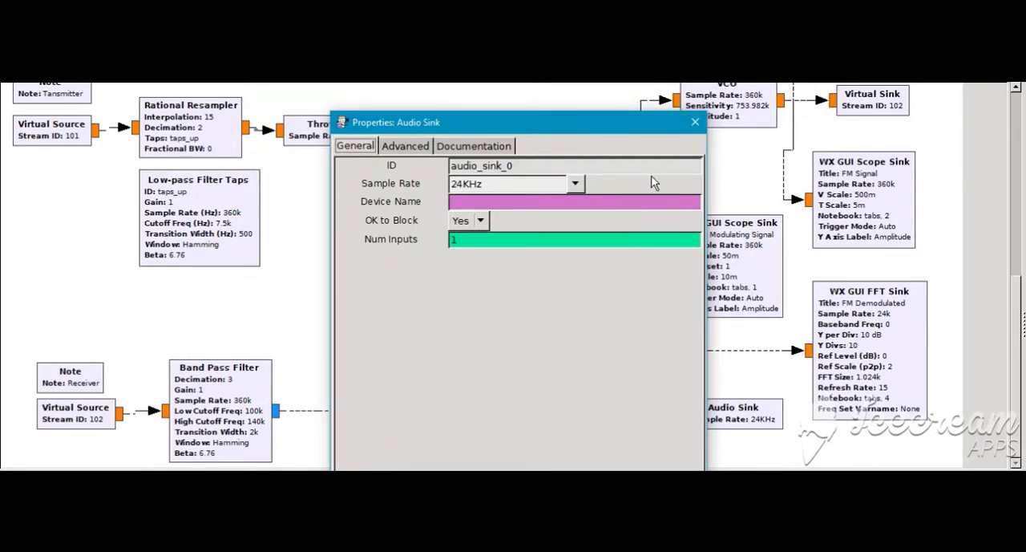
key("Escape")
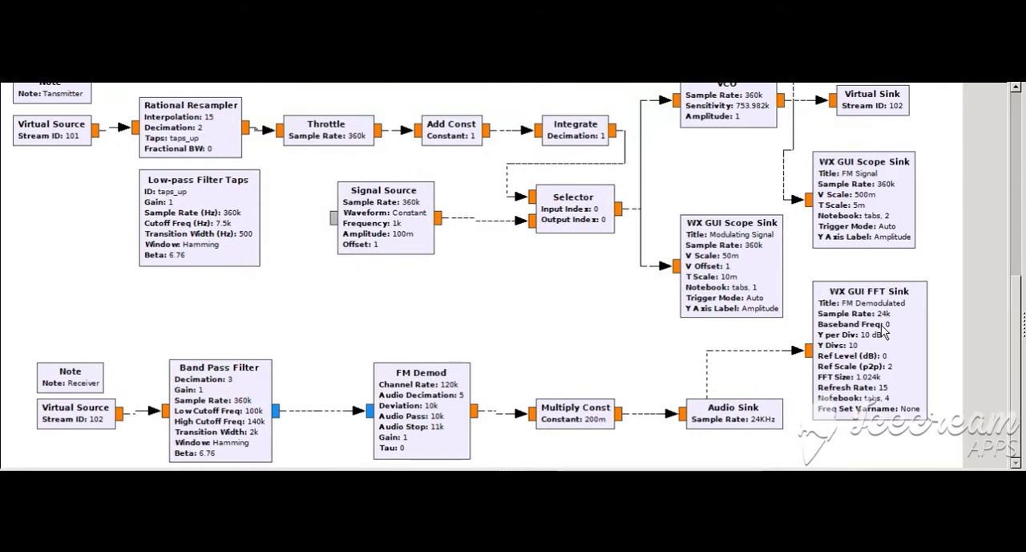
double_click(880, 329)
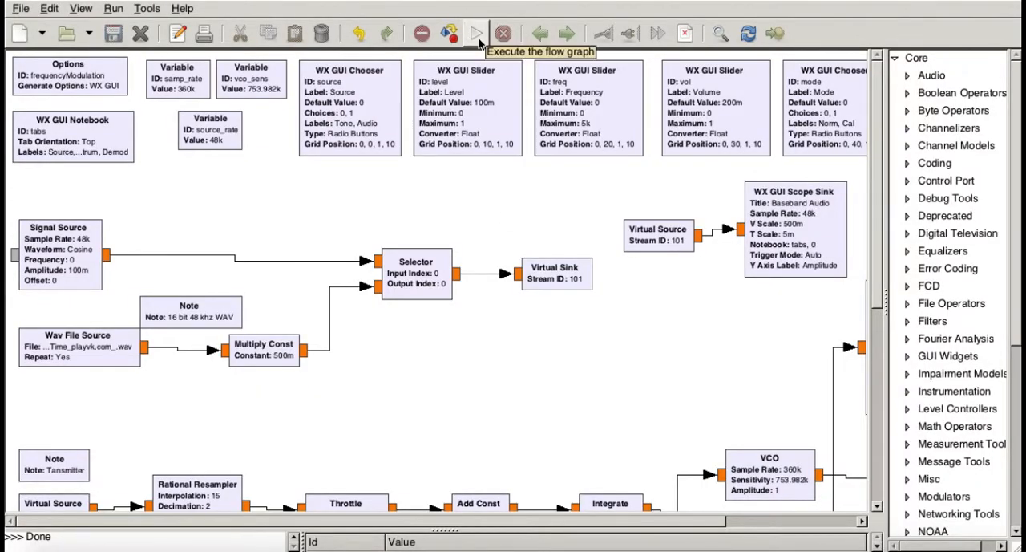
Execute the flow graph and display the Modulating Signal plot
left_click(479, 40)
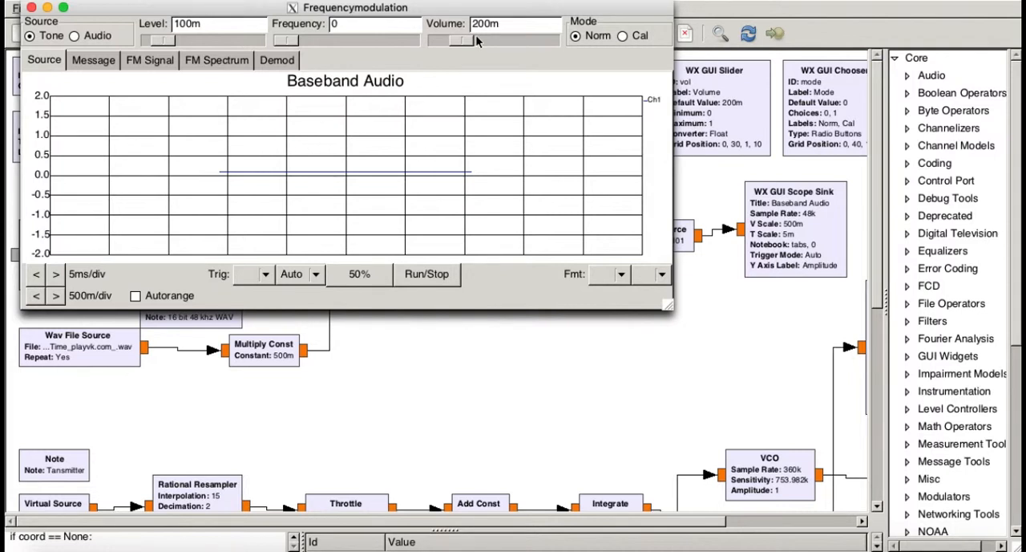
left_click(89, 60)
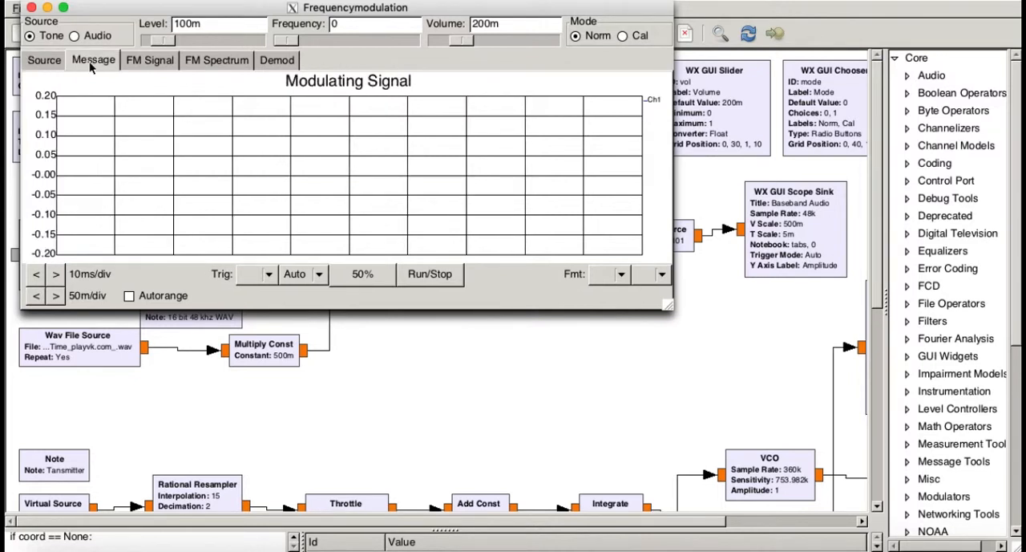
Display the FM Signal plot and set its time scale to 100us/div
left_click(136, 65)
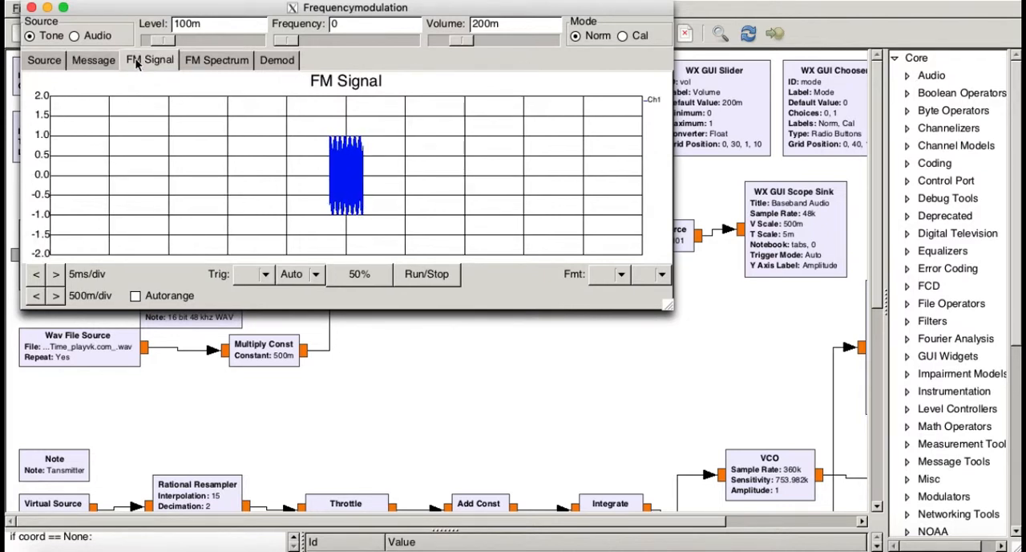
left_click(57, 275)
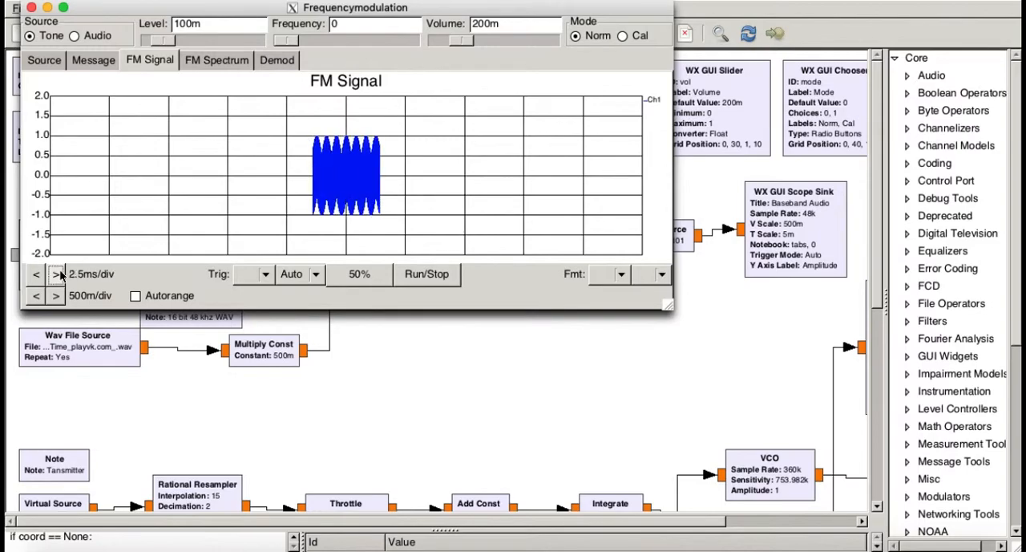
left_click(57, 274)
left_click(56, 274)
left_click(57, 275)
left_click(57, 275)
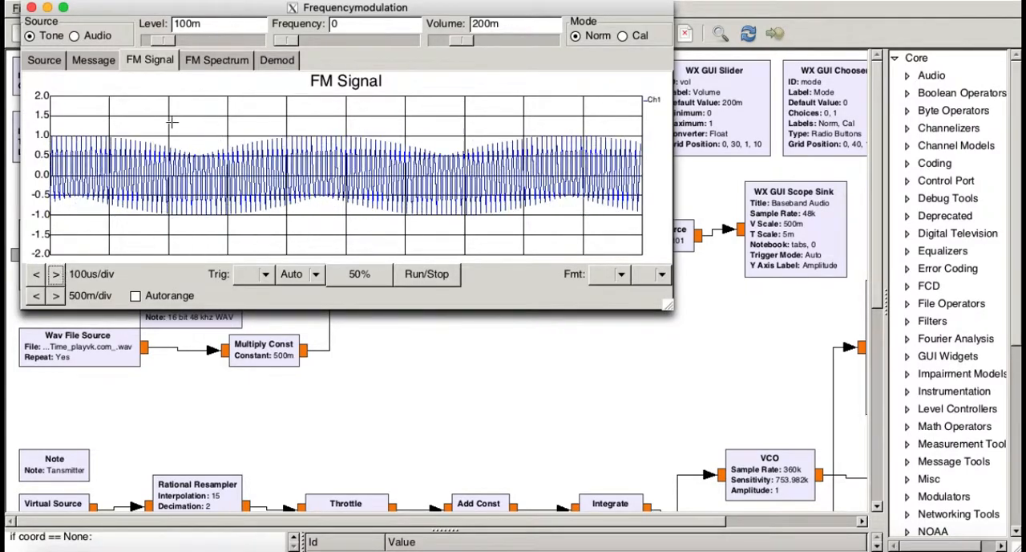
Compare the FM Output Spectrum with the FM Demodulated plot, and return to the FM Output Spectrum
left_click(215, 60)
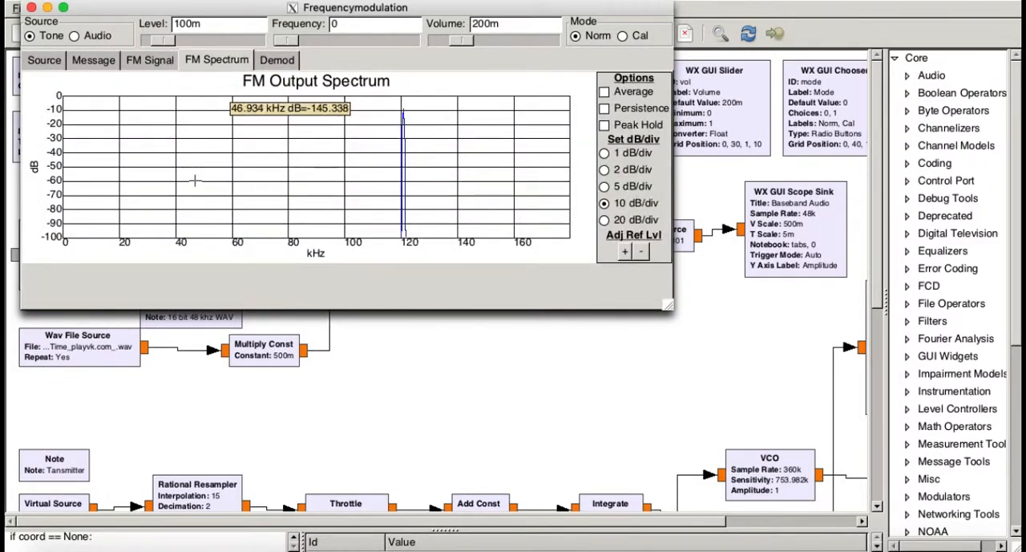
left_click(281, 61)
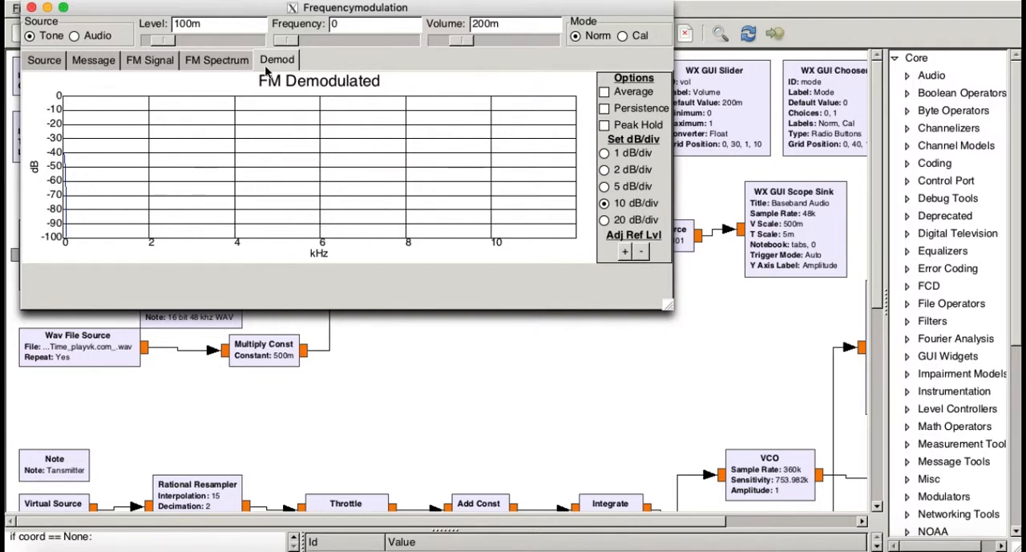
left_click(231, 61)
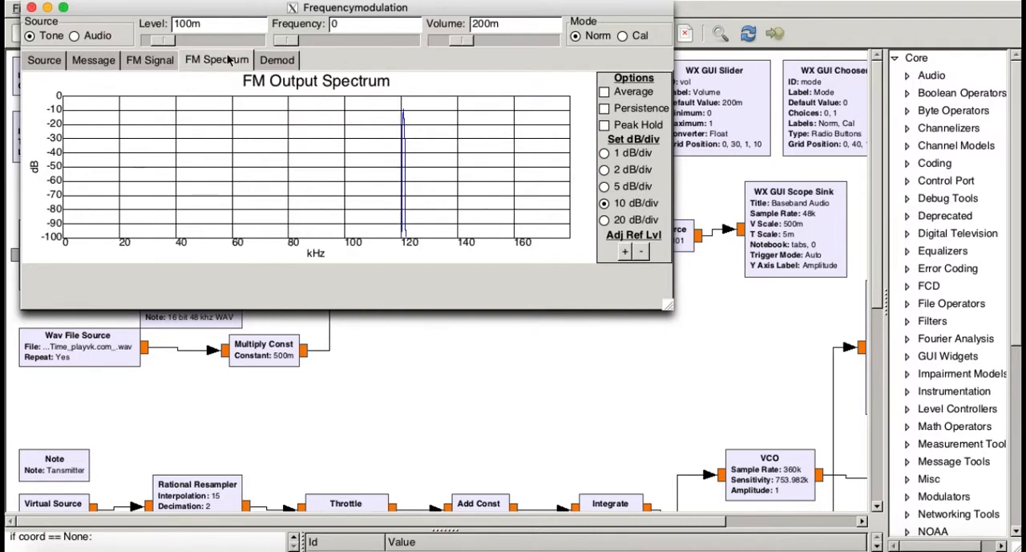
Sweep the tone level from 0 up to 800m and bring it back down to 300m on the FM Output Spectrum
left_click(144, 42)
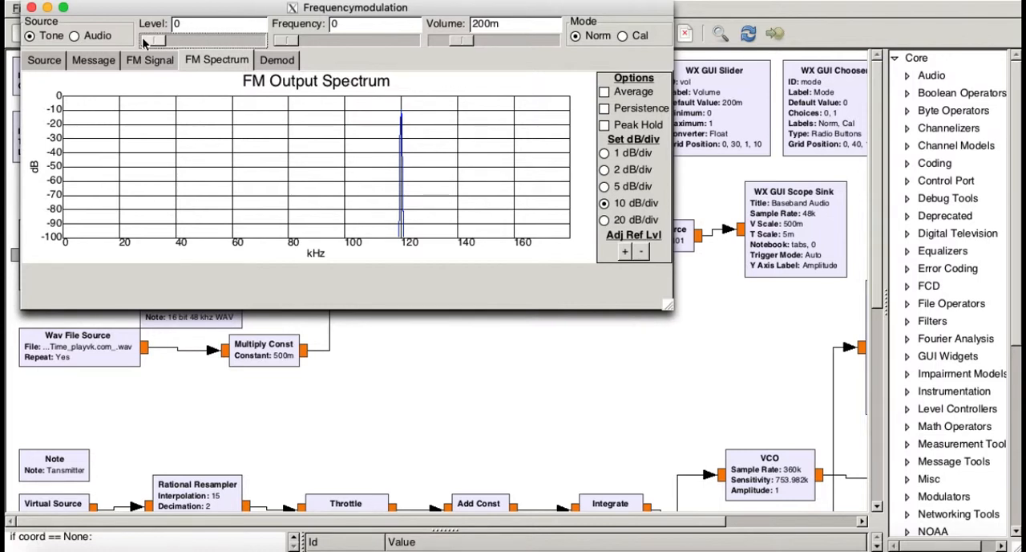
left_click(201, 42)
left_click(213, 44)
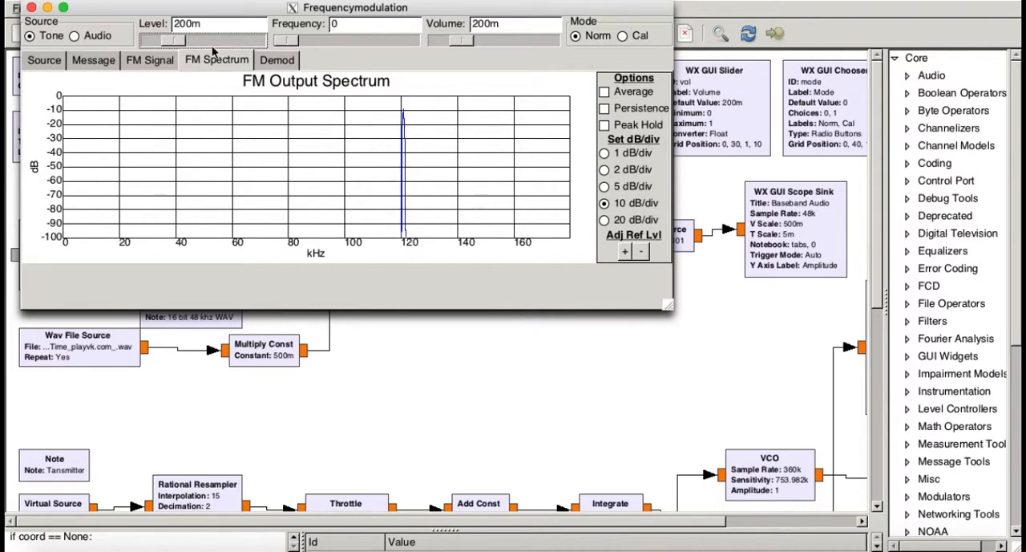
left_click(213, 44)
left_click(213, 44)
left_click(235, 44)
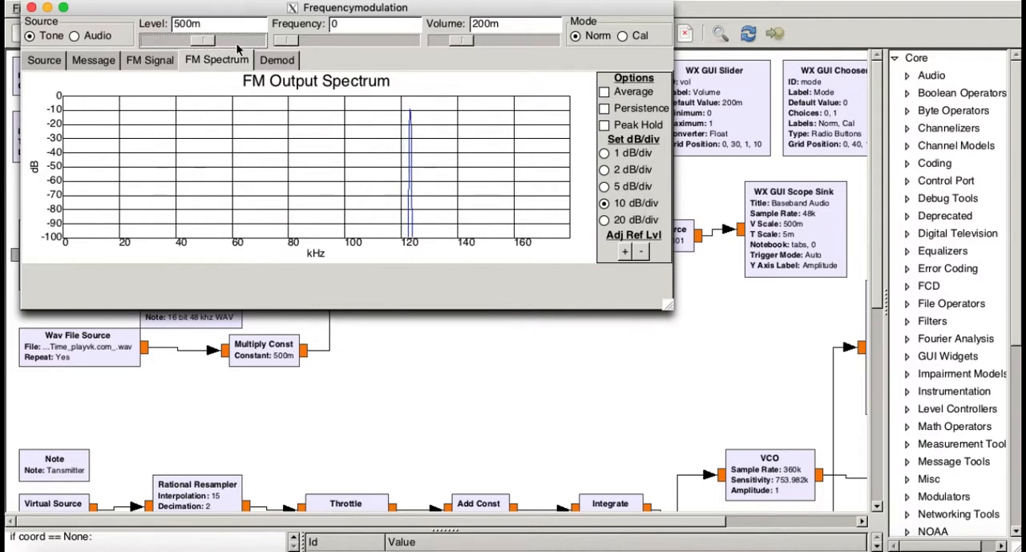
left_click(236, 42)
left_click(253, 40)
left_click(254, 41)
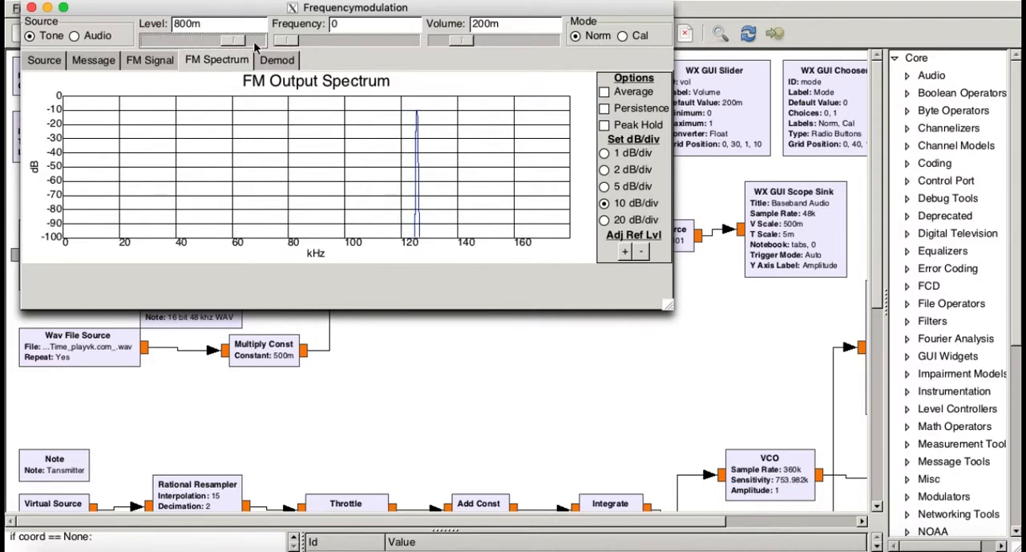
left_click(168, 44)
left_click(168, 44)
left_click(169, 44)
left_click(168, 44)
left_click(171, 42)
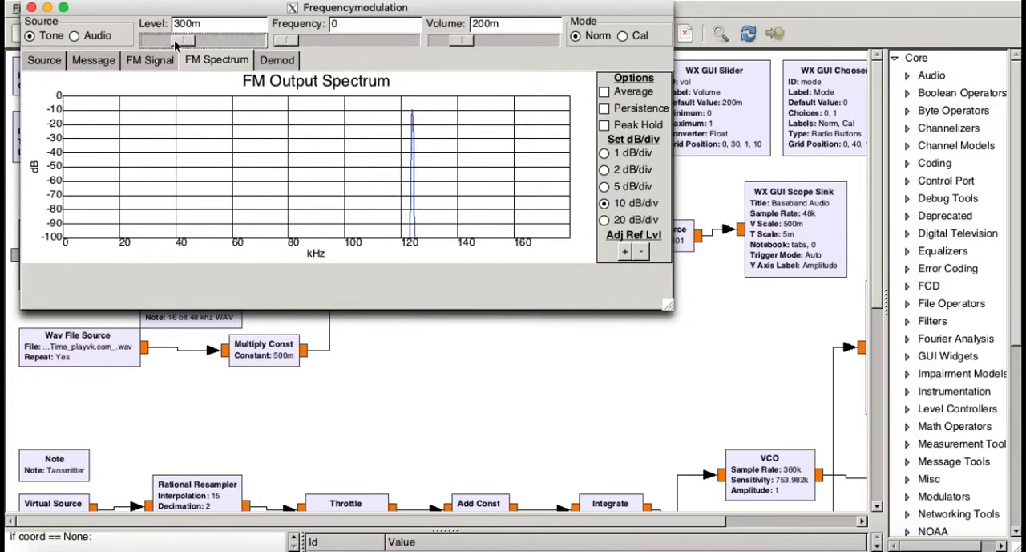
Raise the tone frequency to 1.5k, check the FM Output Spectrum, and lower the frequency to 200
left_click(333, 37)
left_click(334, 37)
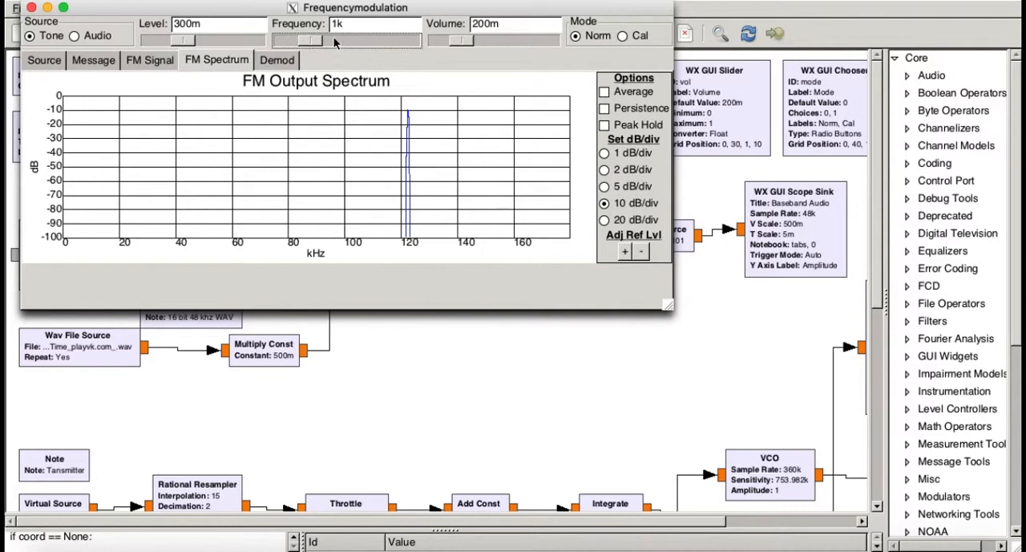
left_click(367, 39)
mouse_move(375, 132)
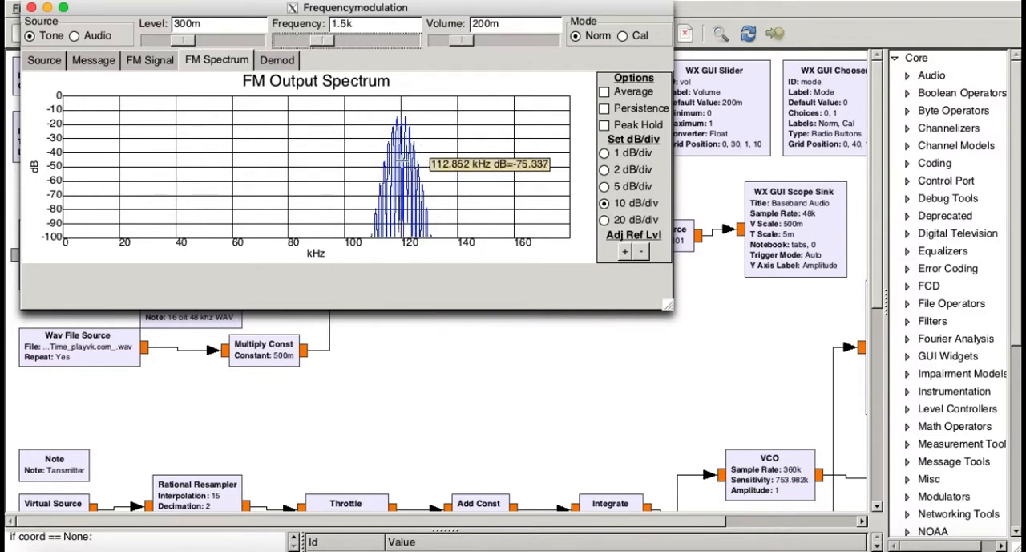
left_click(280, 38)
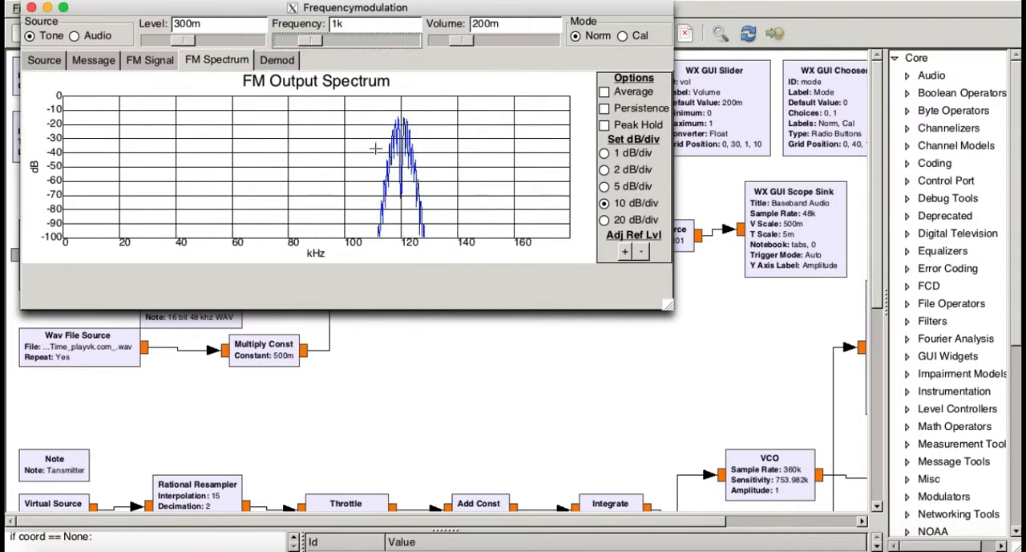
left_click_drag(303, 40, 287, 39)
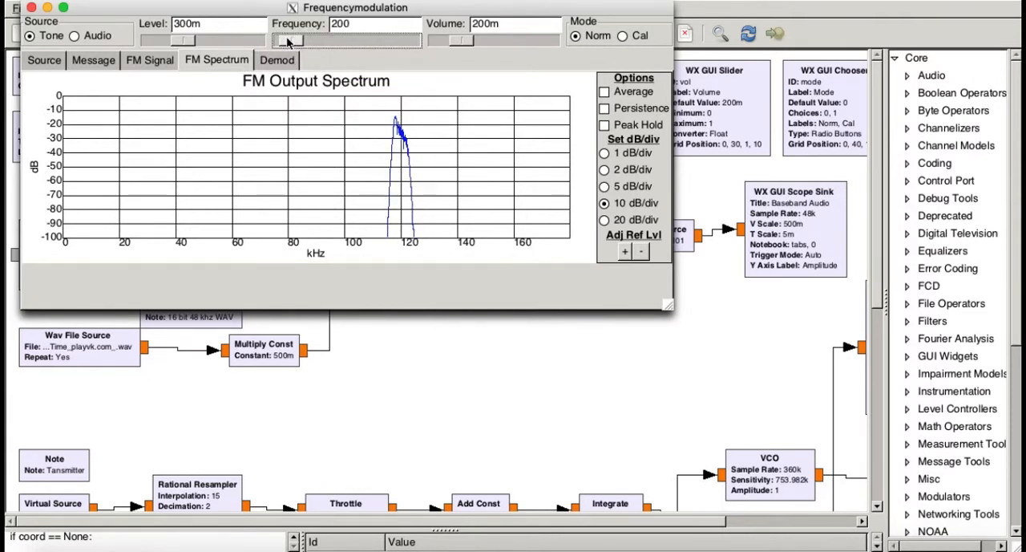
Raise the tone level to 500m
left_click(217, 38)
left_click(218, 38)
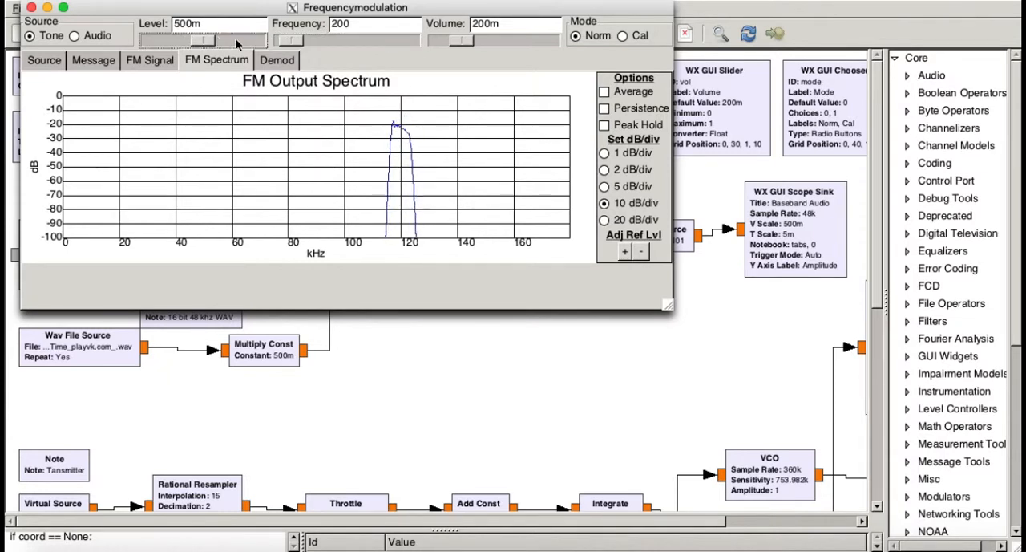
Raise the tone level to 800m on the FM Output Spectrum and switch the source from Tone to Audio
left_click(237, 40)
left_click(237, 40)
left_click(257, 41)
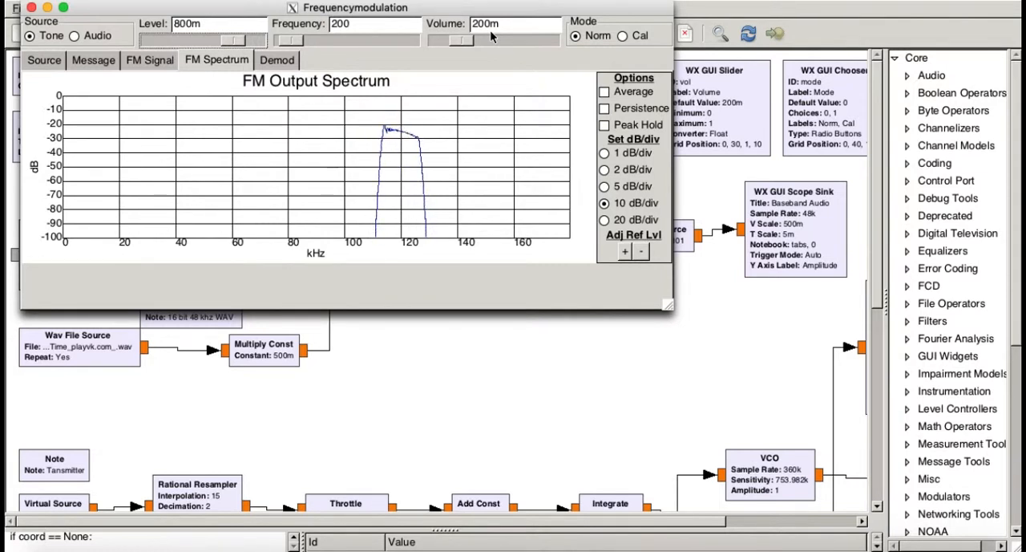
left_click(72, 39)
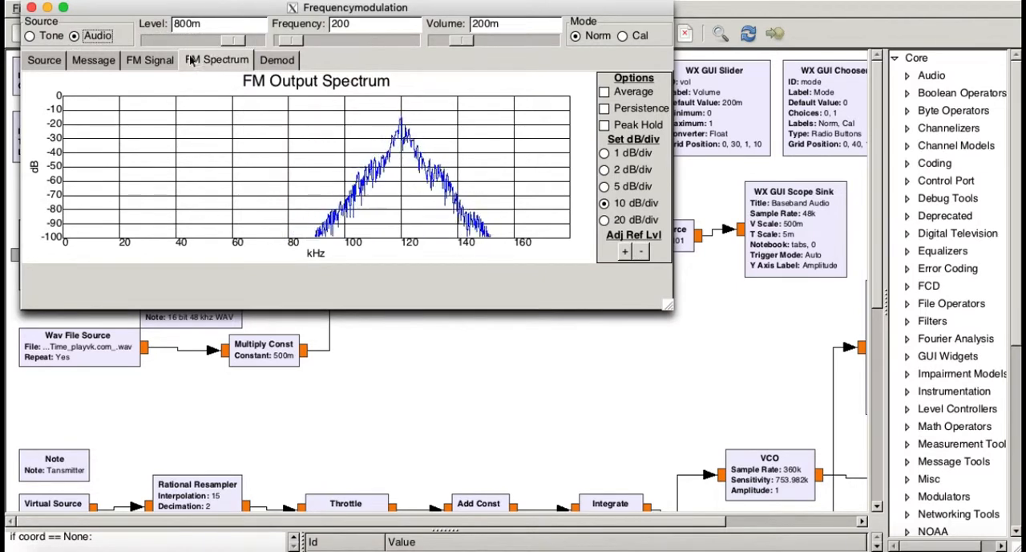
Show the Baseband Audio plot, with the volume lowered to 100m and the time scale set to 1ms/div
left_click(46, 63)
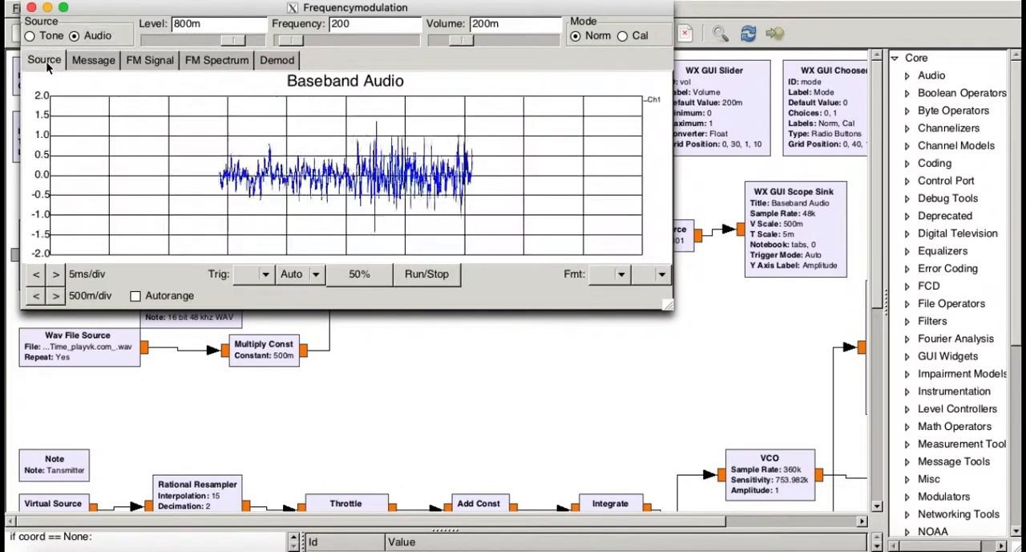
left_click(441, 42)
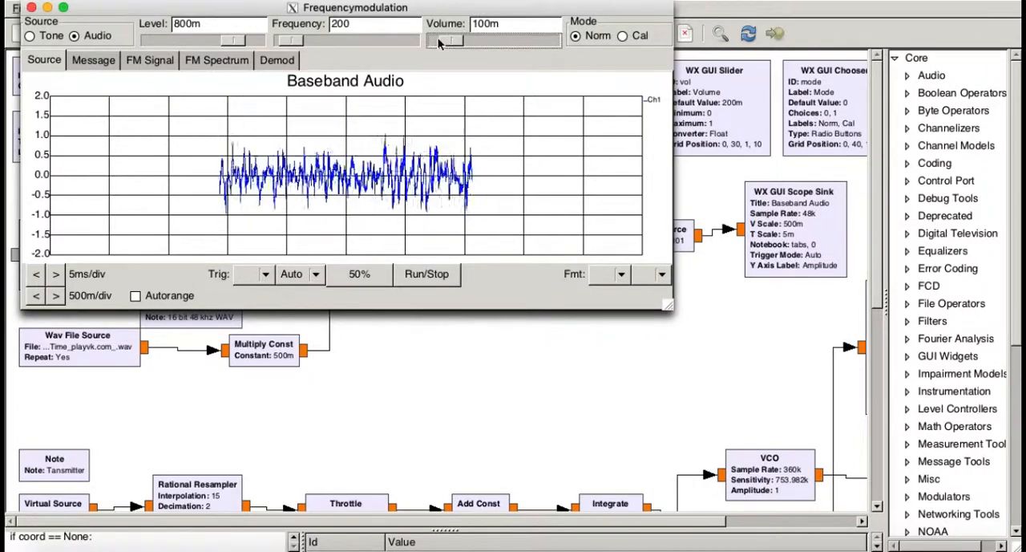
left_click(56, 276)
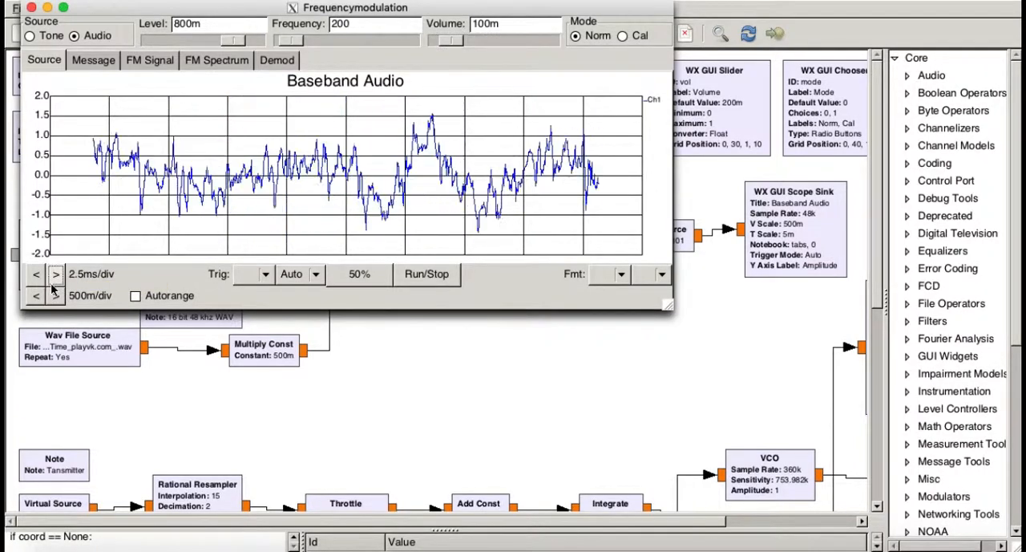
left_click(56, 276)
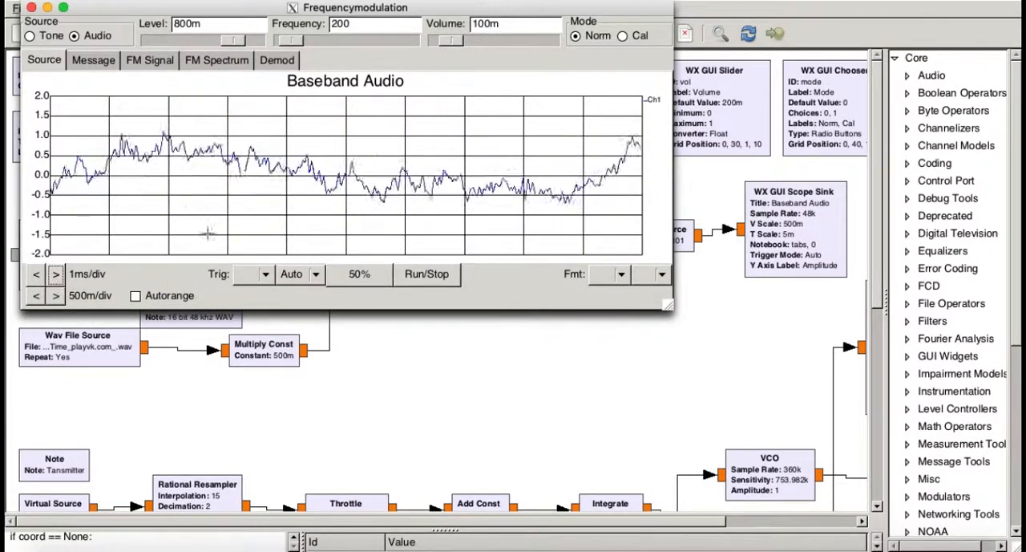
Show the Modulating Signal plot with Autorange enabled and the time scale set to 250us/div
left_click(101, 60)
left_click(129, 296)
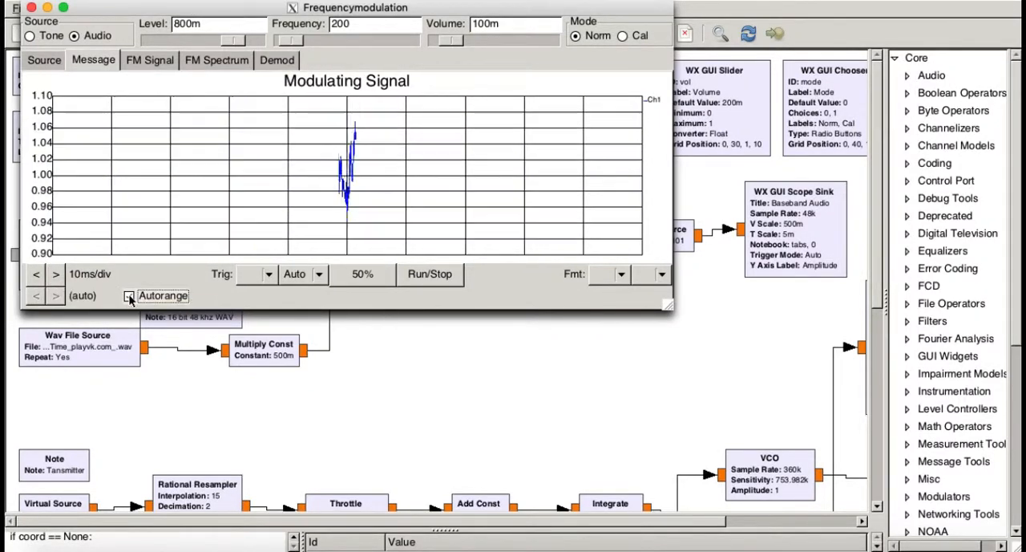
left_click(62, 278)
left_click(63, 278)
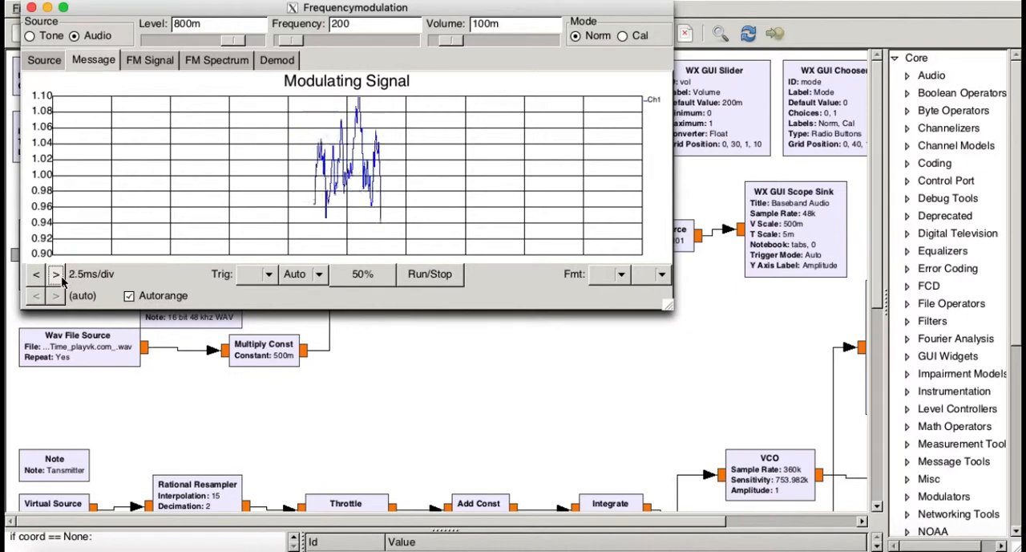
left_click(62, 278)
left_click(62, 279)
left_click(62, 278)
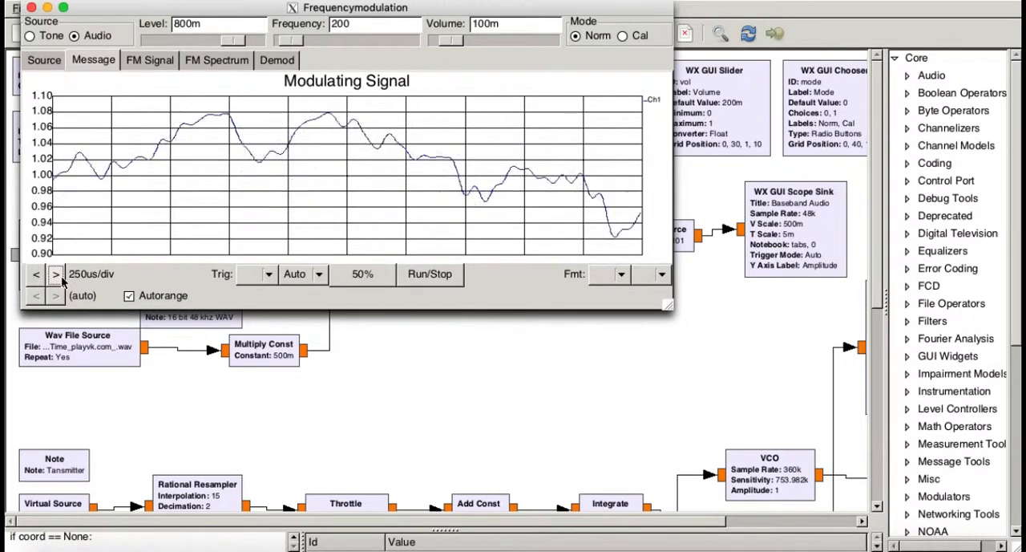
Lower the level to 400m and raise the frequency to 1.7k while viewing the Modulating Signal plot
left_click(203, 40)
left_click(201, 40)
left_click(202, 40)
left_click(201, 40)
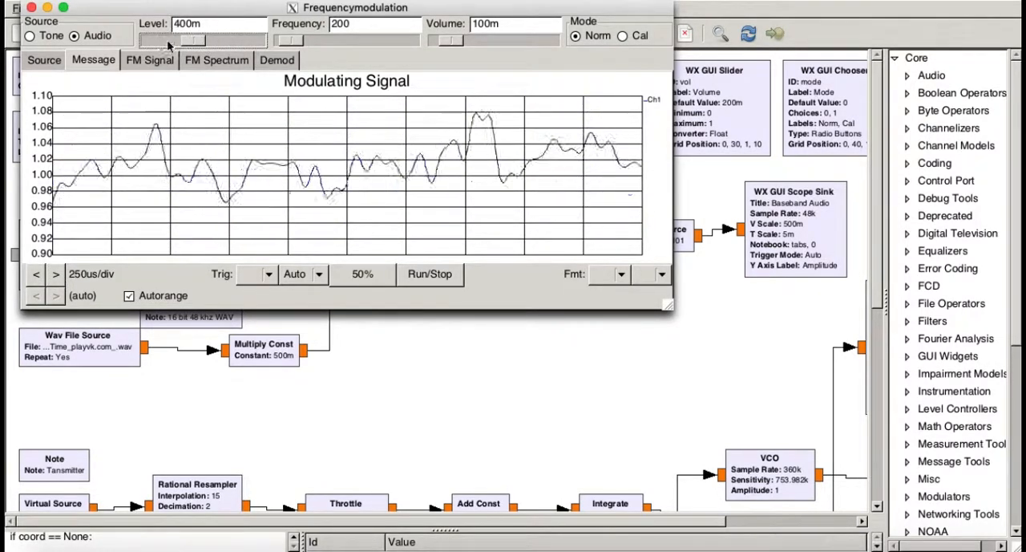
left_click(344, 41)
left_click(363, 39)
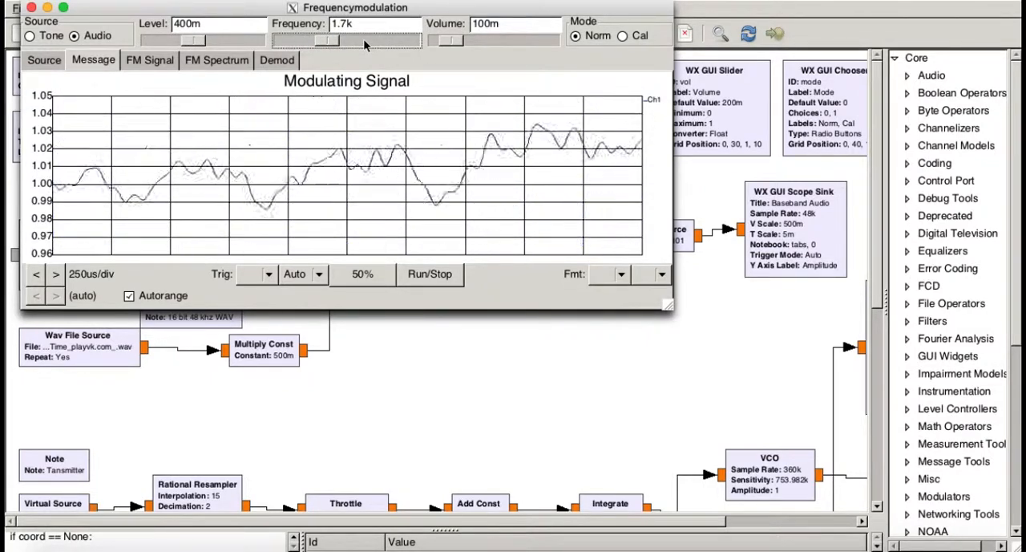
Check the FM Signal plot, and raise the level to 700m on the FM Output Spectrum
left_click(158, 59)
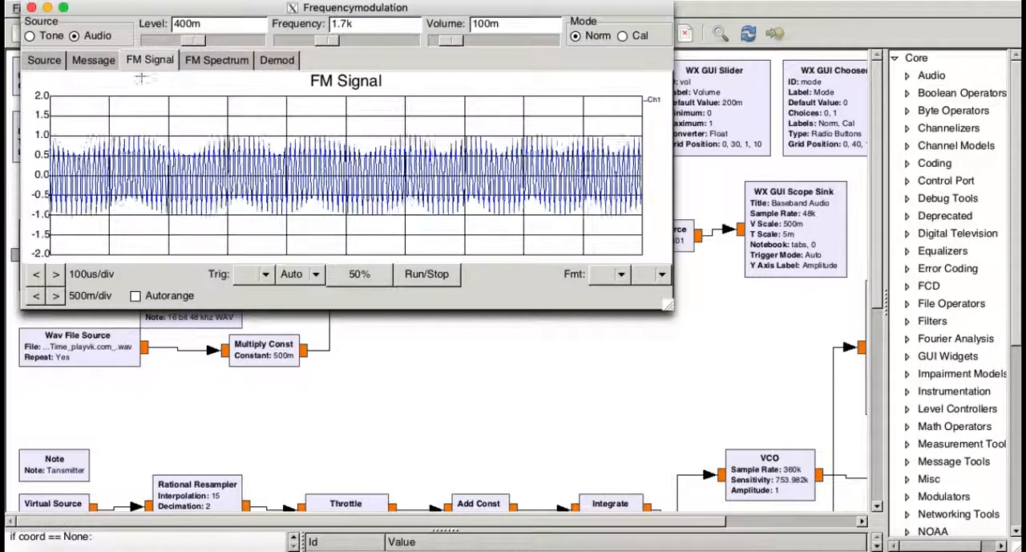
left_click(227, 63)
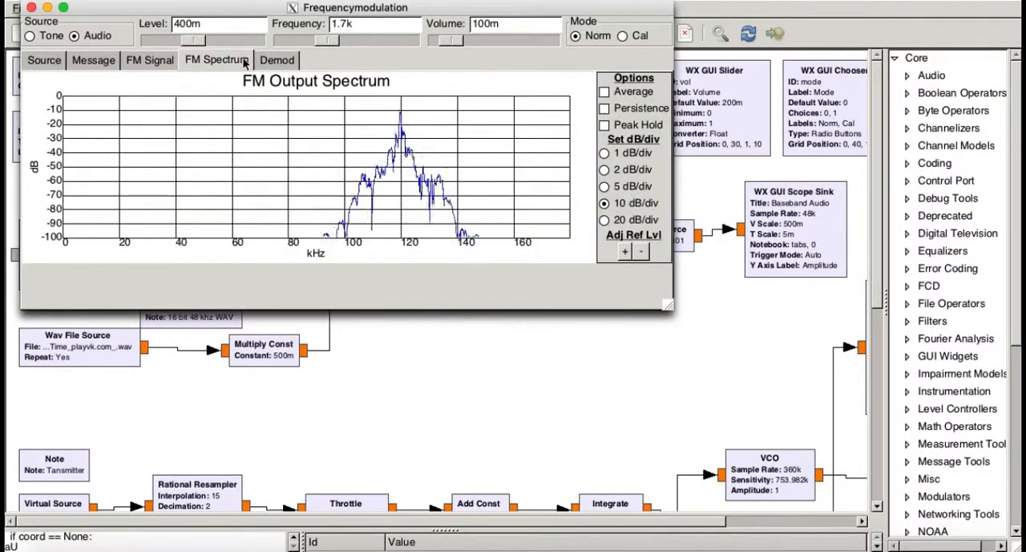
left_click(243, 40)
left_click(242, 40)
left_click(242, 40)
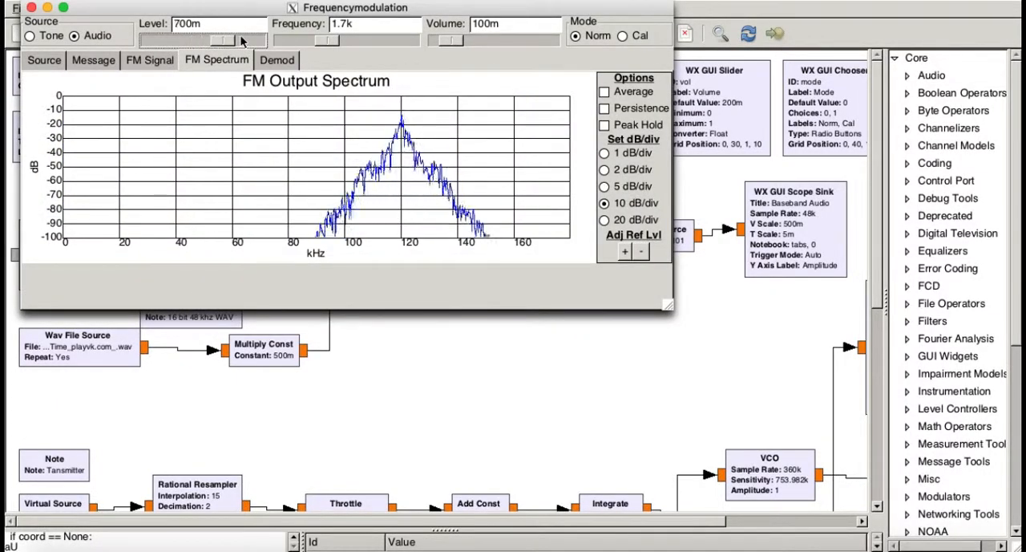
On the FM Demodulated plot, set the frequency to 2.05k and the volume to 0
left_click(285, 60)
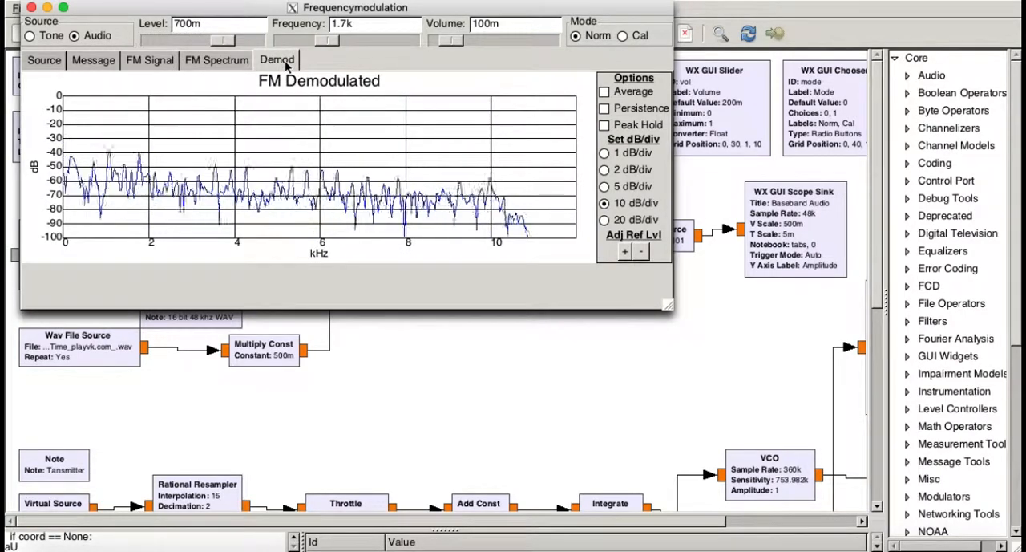
left_click(373, 37)
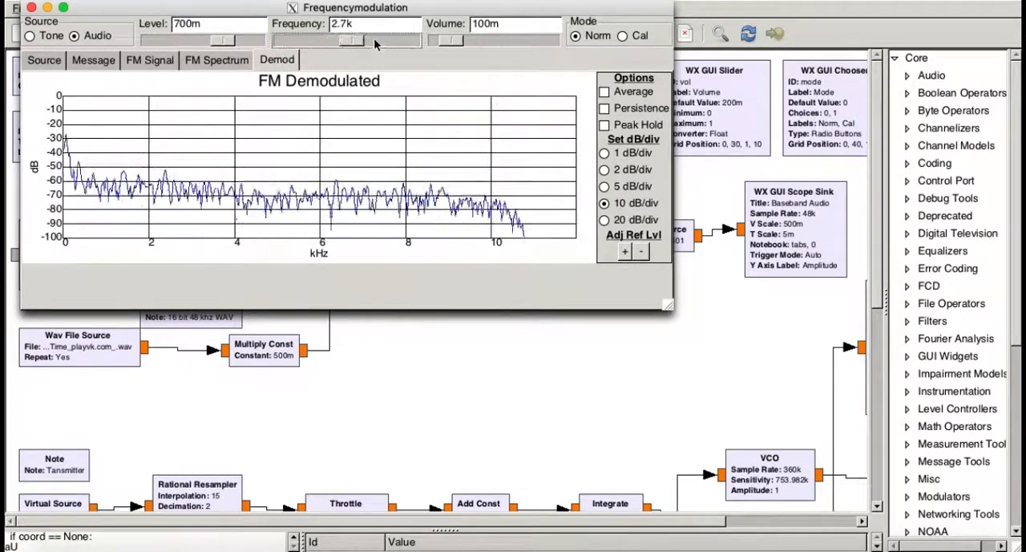
left_click(429, 41)
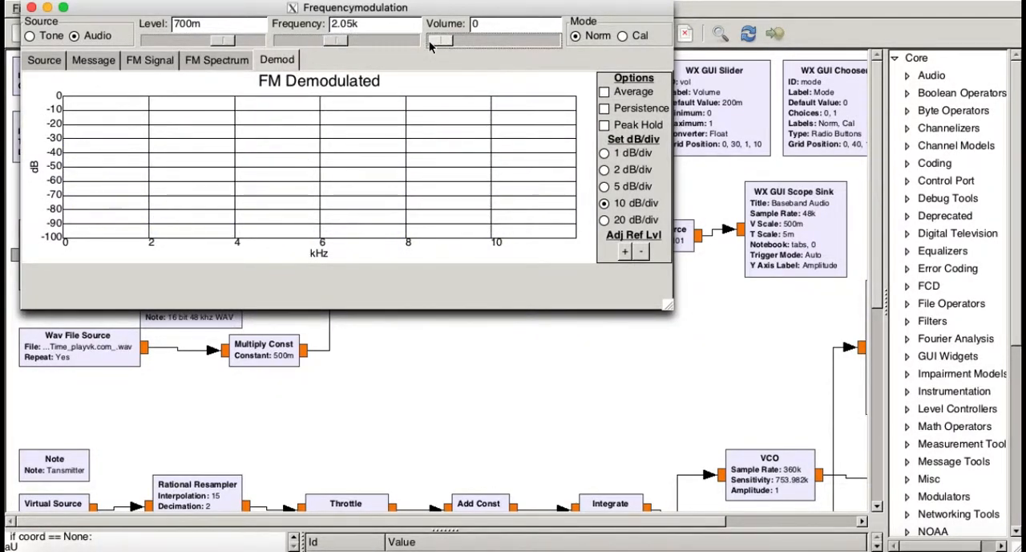